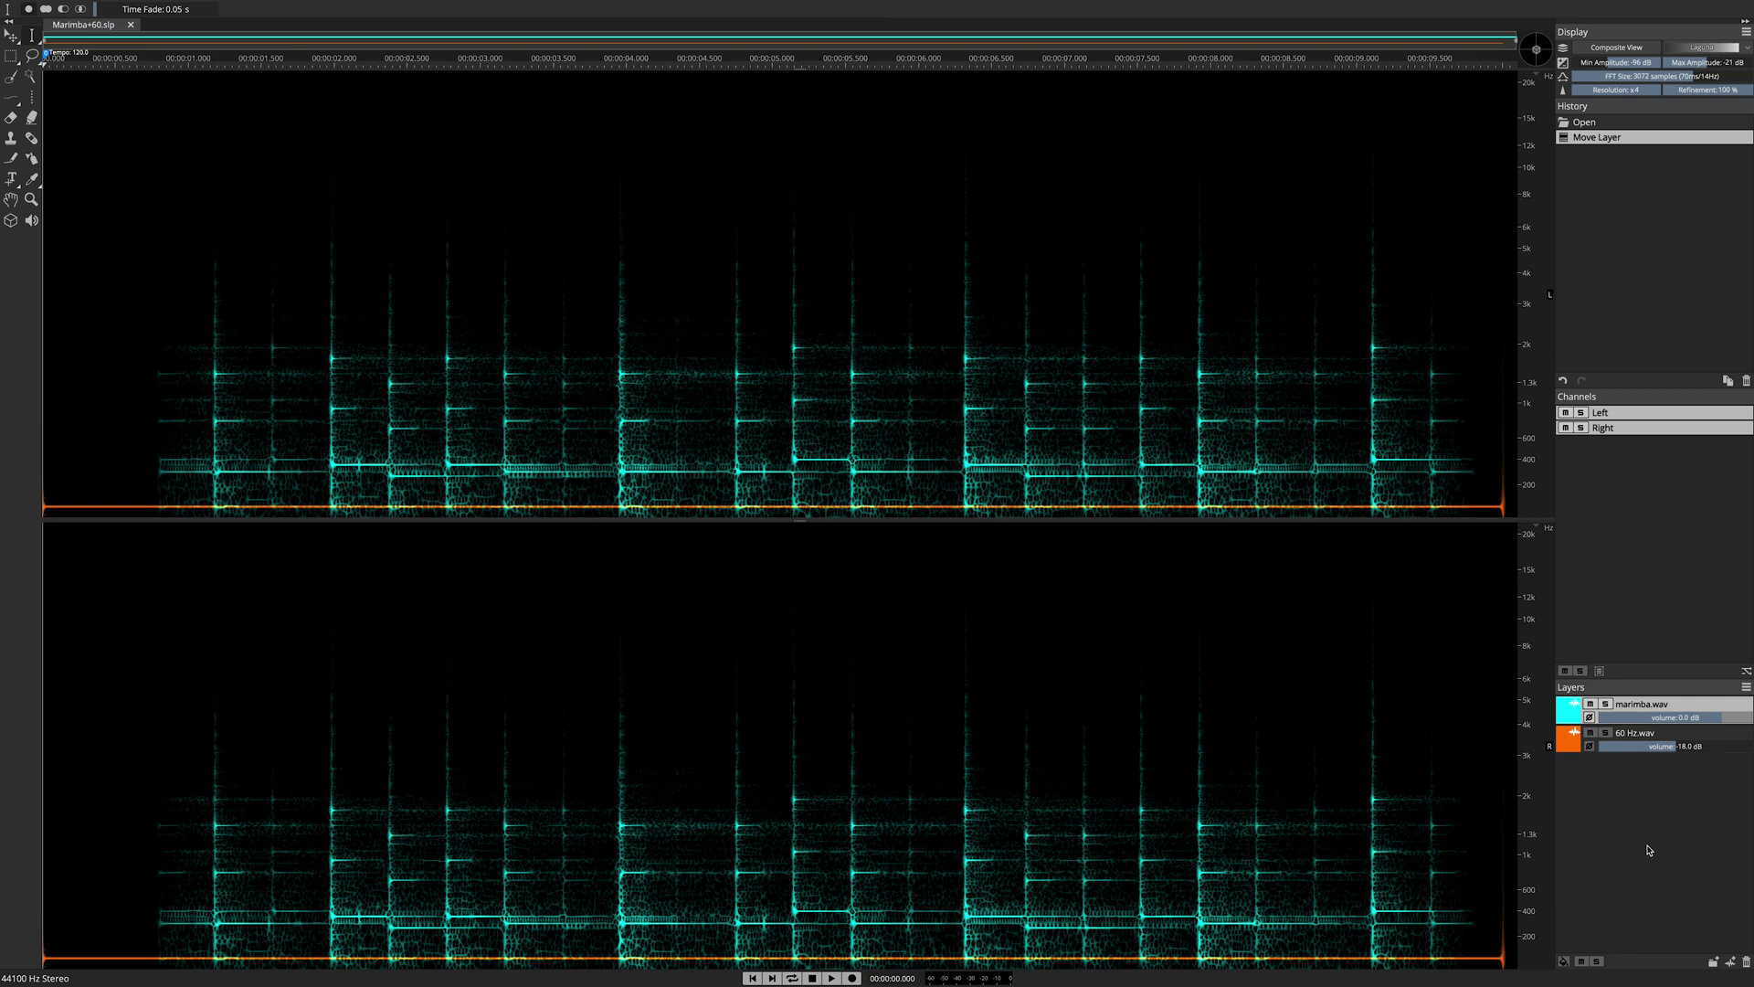
Step: Merge the 60 Hz.wav hum layer up into the duplicated marimba layer
left_click(1590, 705)
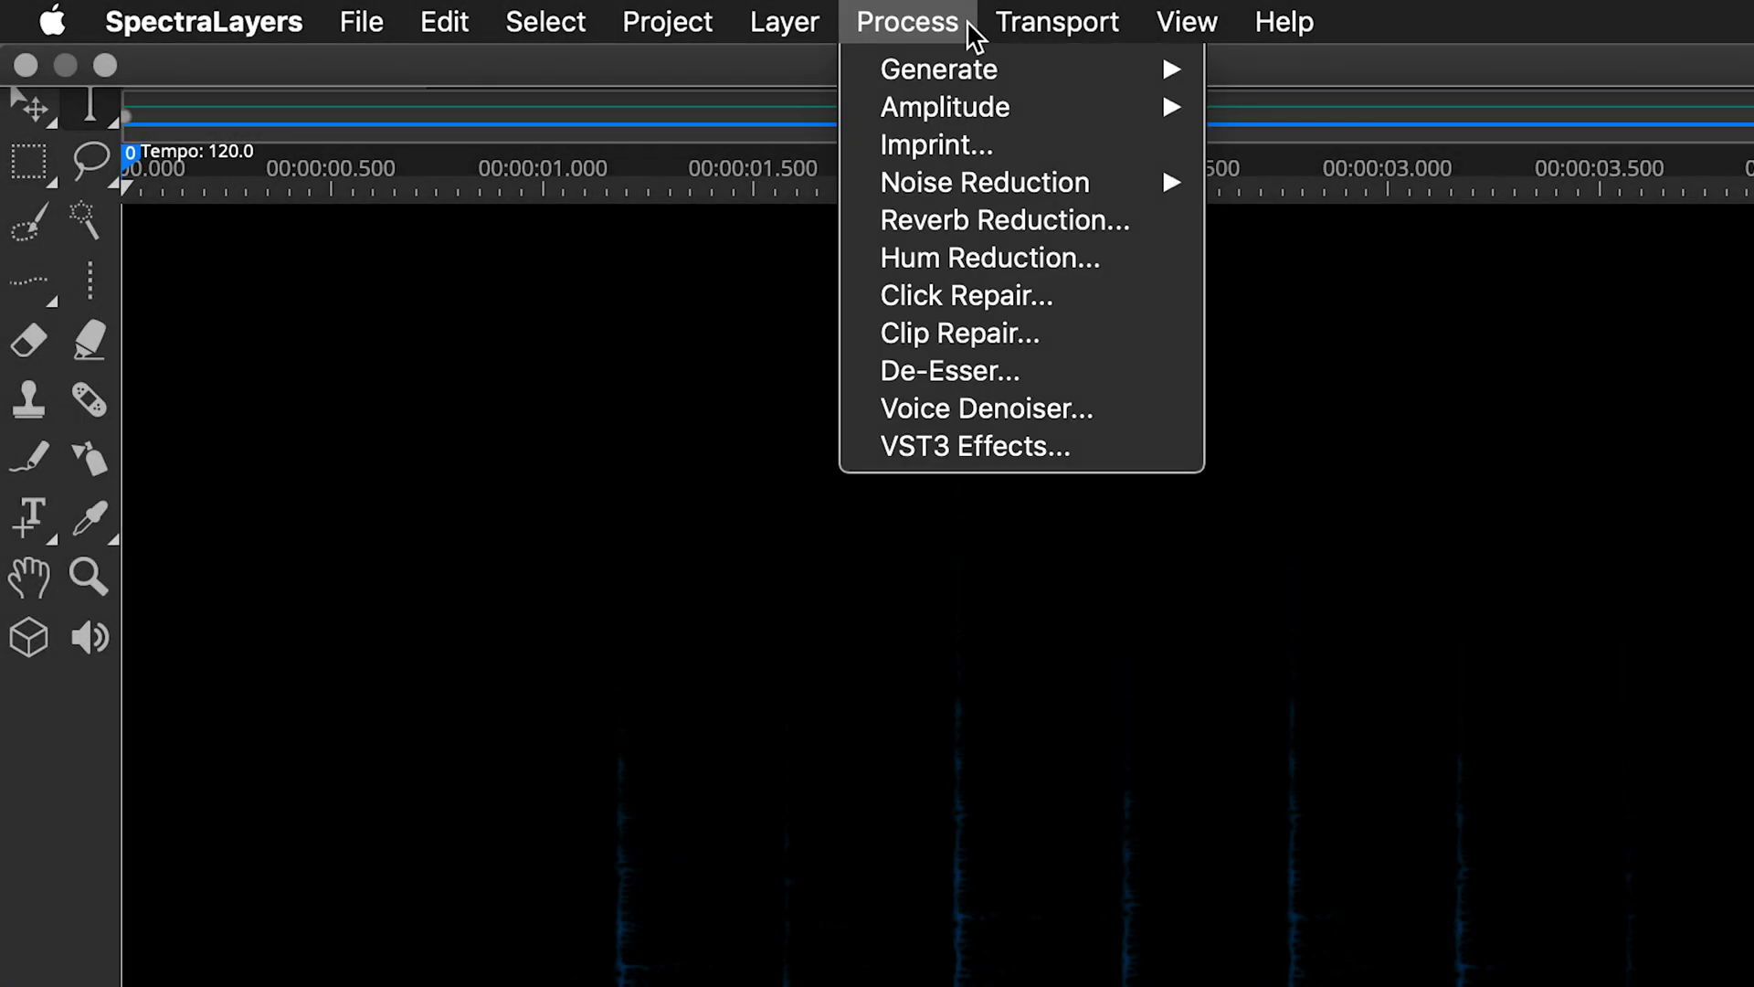
Step: Have Hum Reduction suggest 60 Hz (150% width, 1 harmonic, 100% reduction) and preview it
left_click(1121, 258)
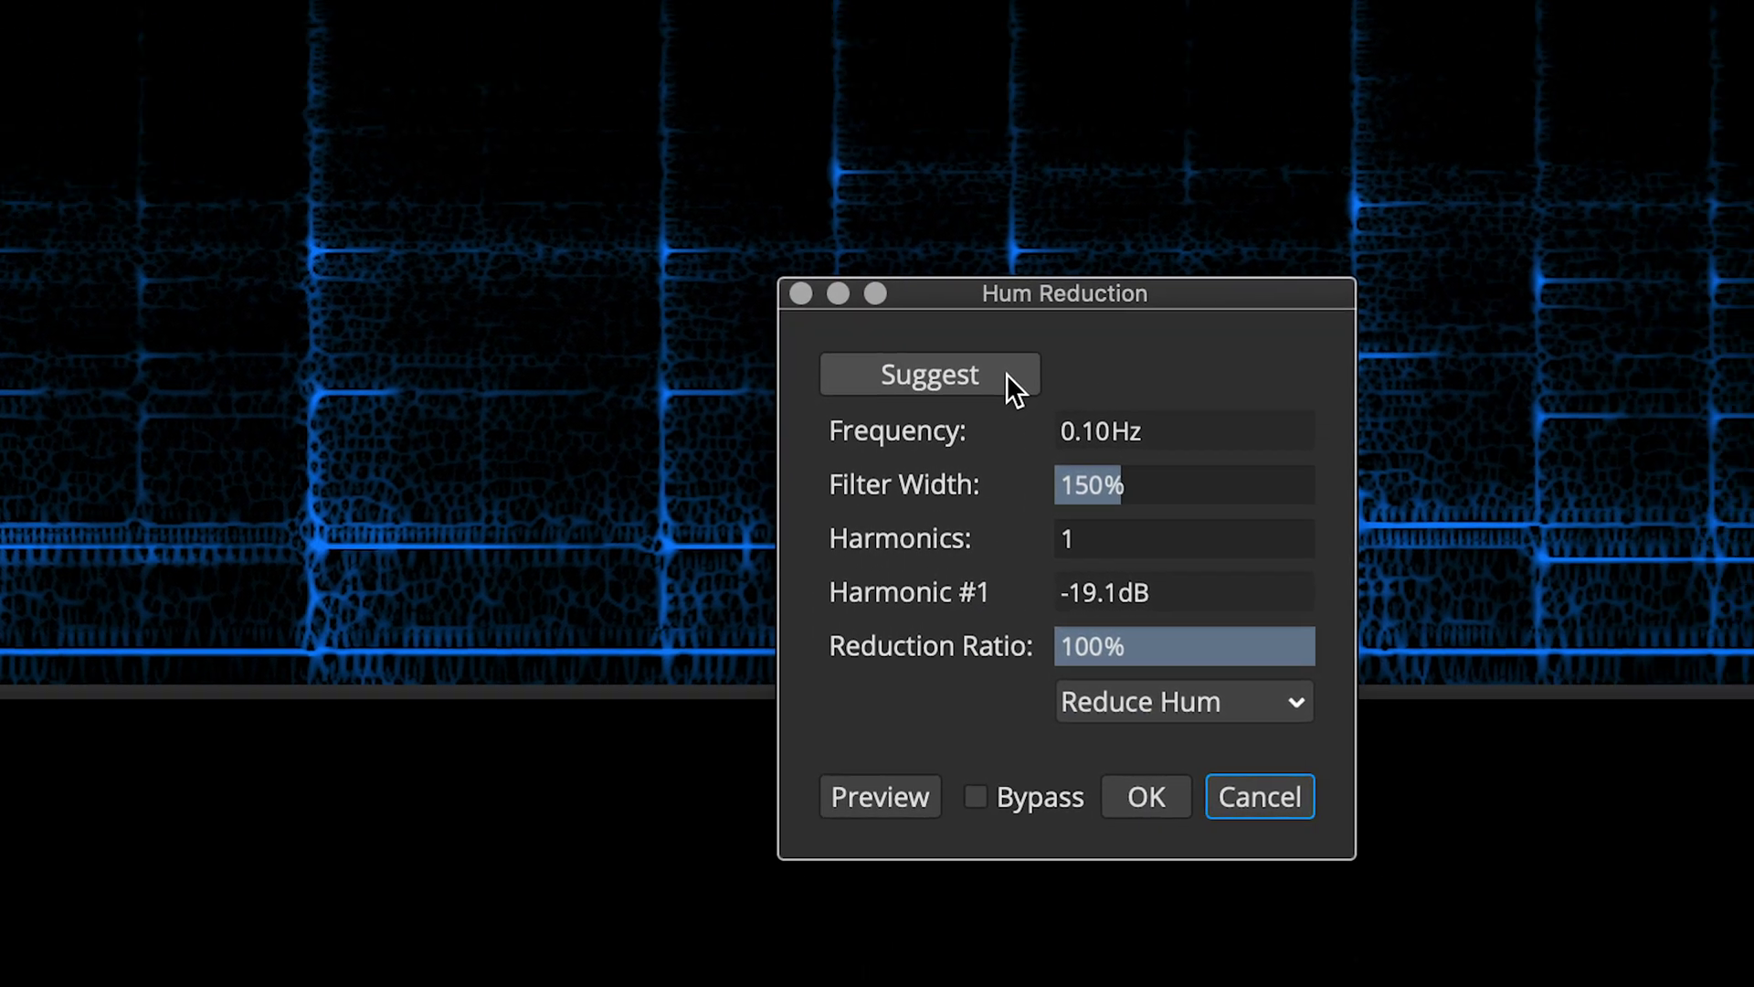
left_click(1639, 735)
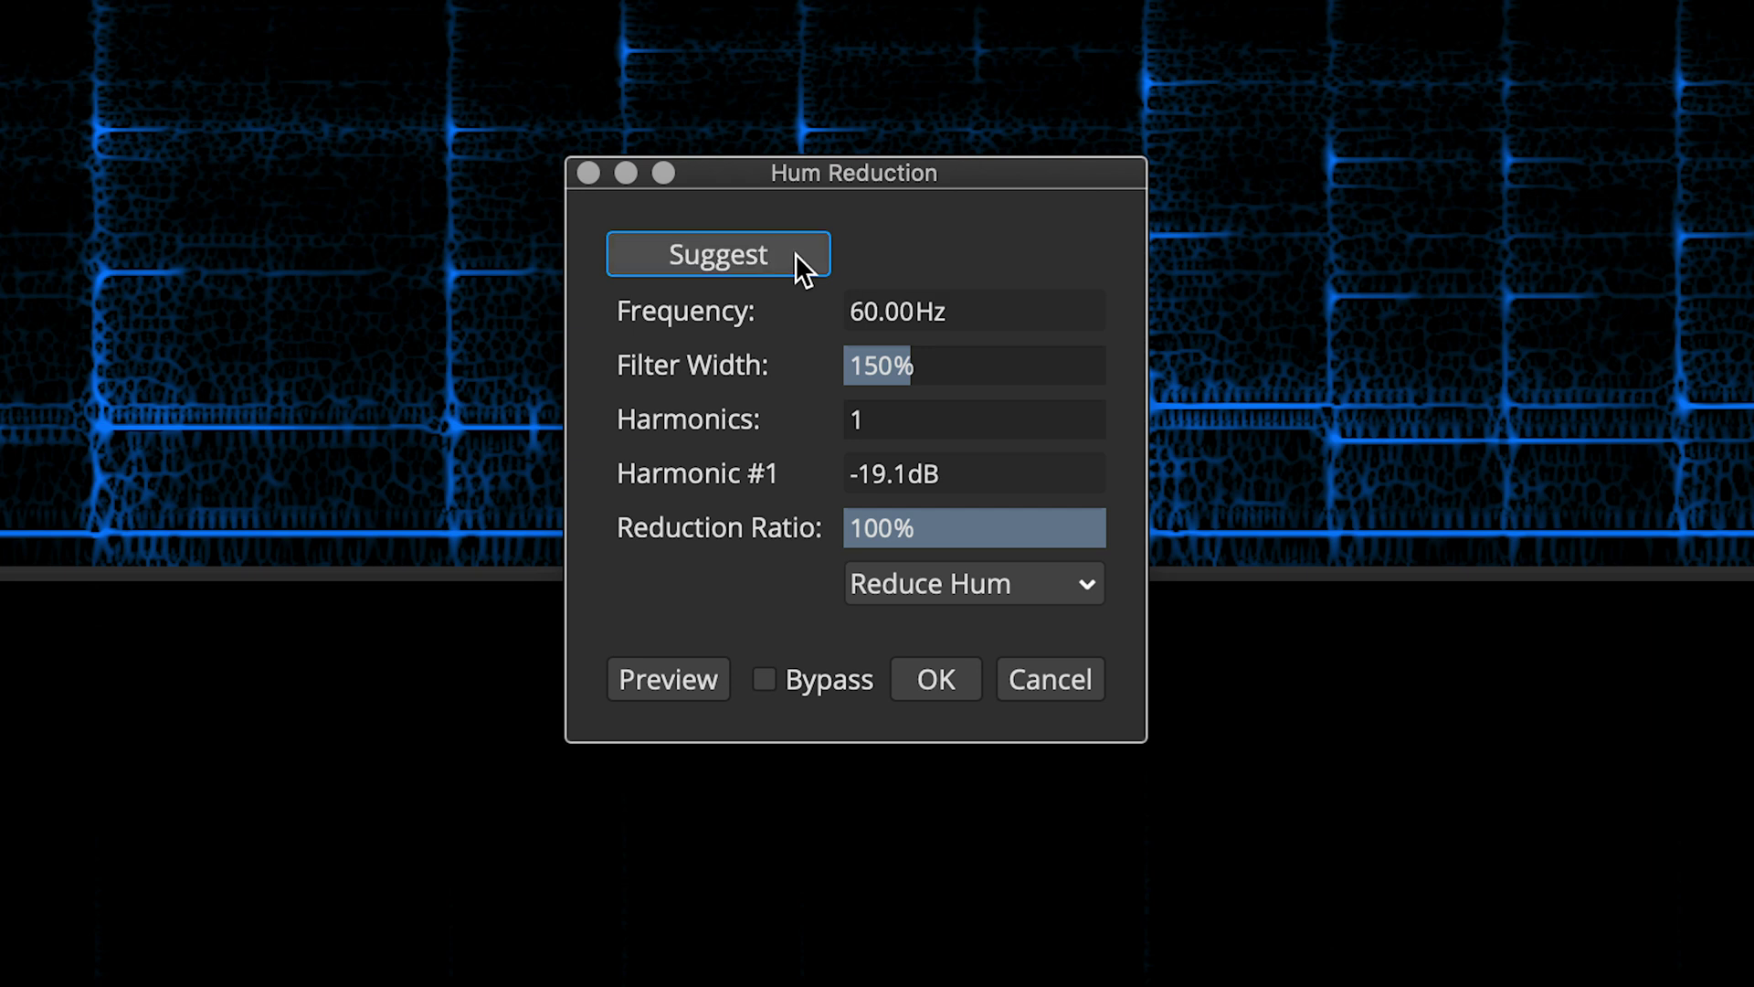
left_click(717, 682)
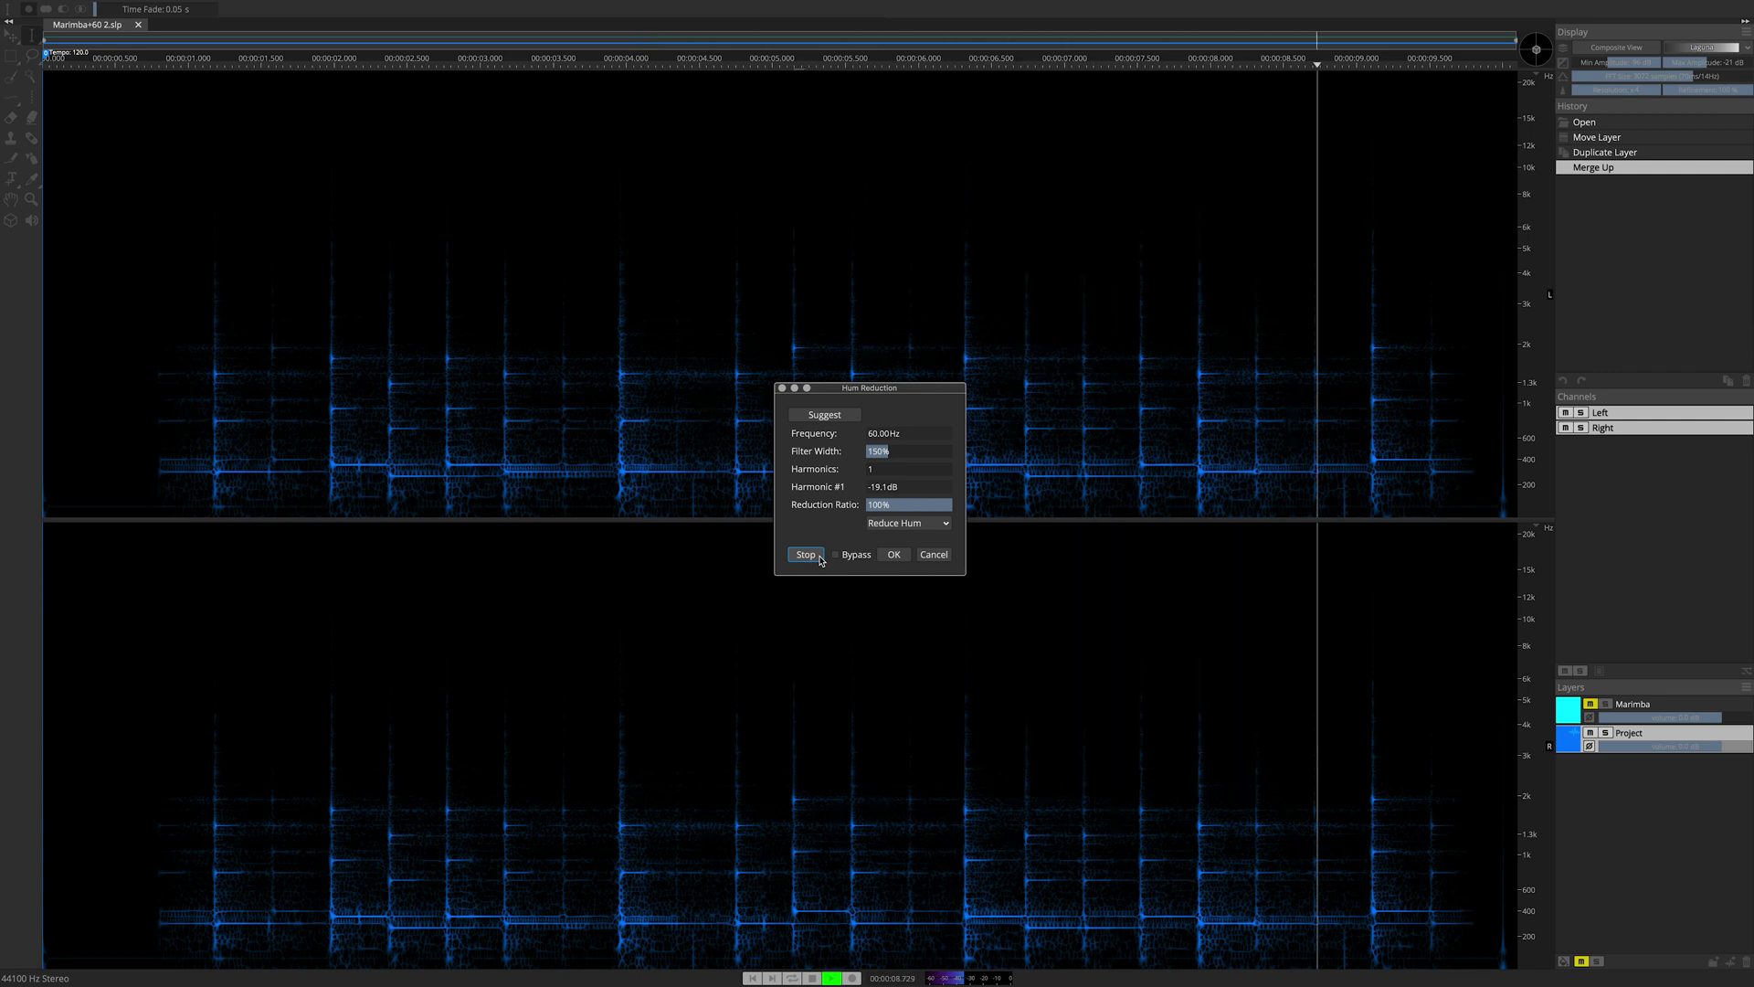
Step: Switch Hum Reduction to Reduce Signal mode, preview the isolated hum, then stop playback
left_click(946, 523)
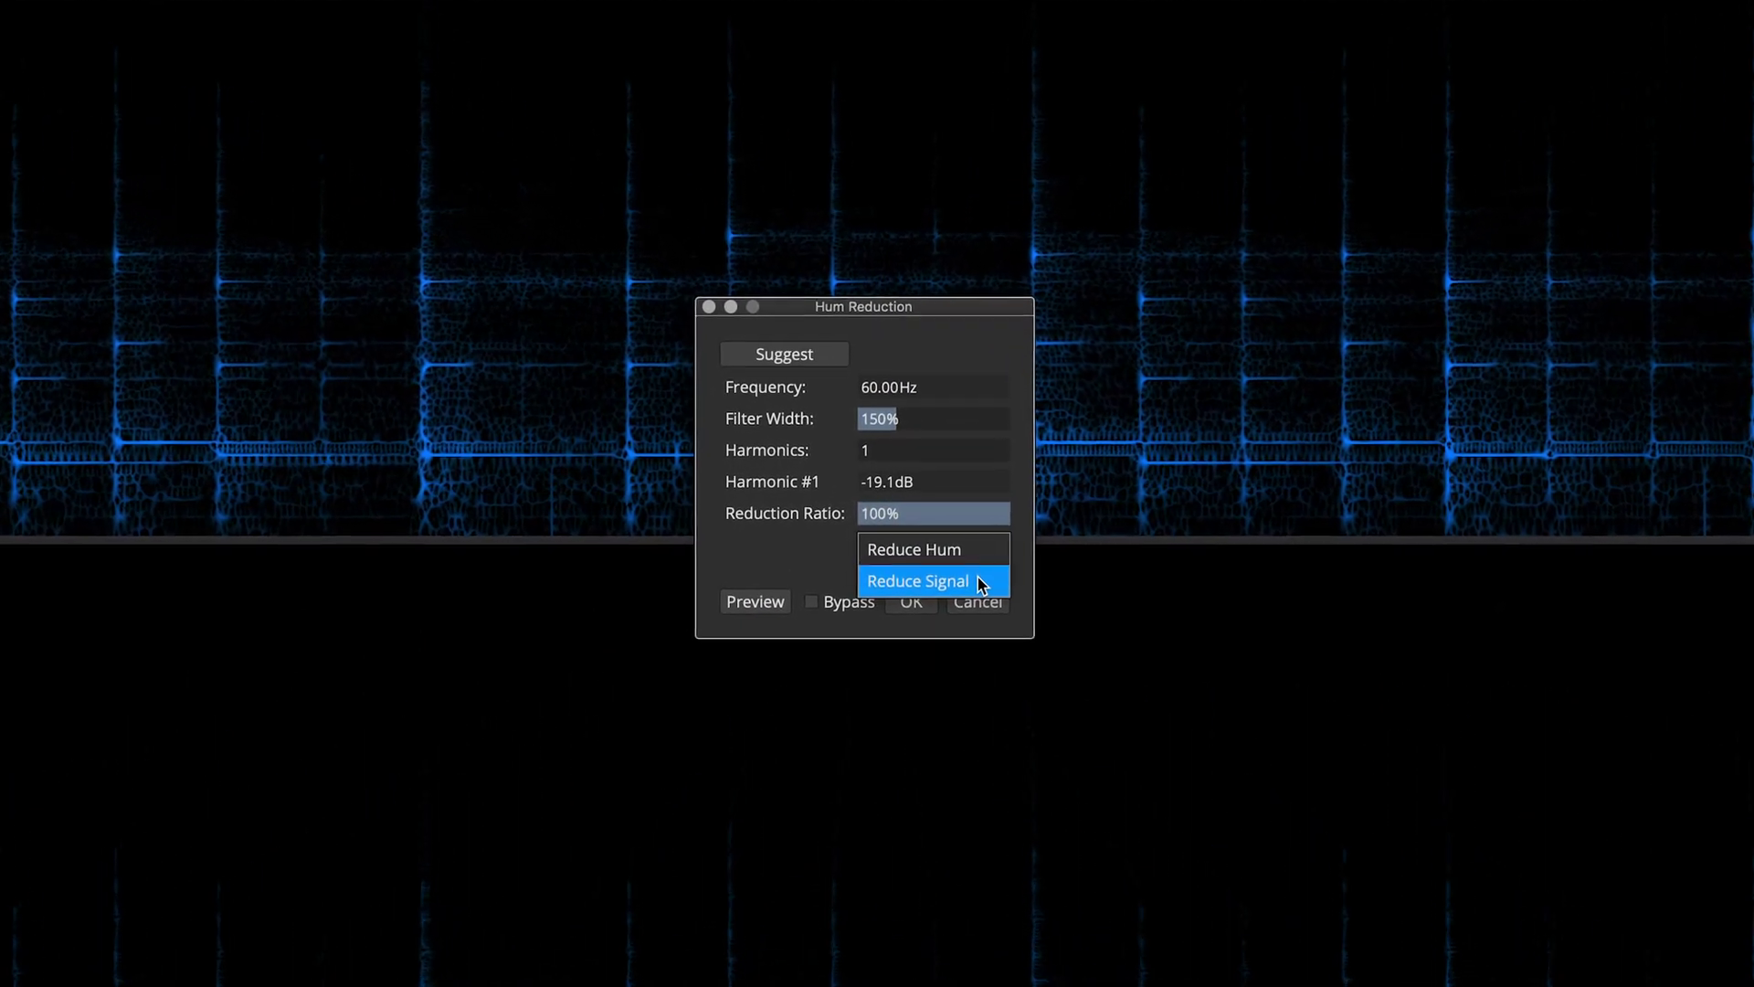
left_click(994, 594)
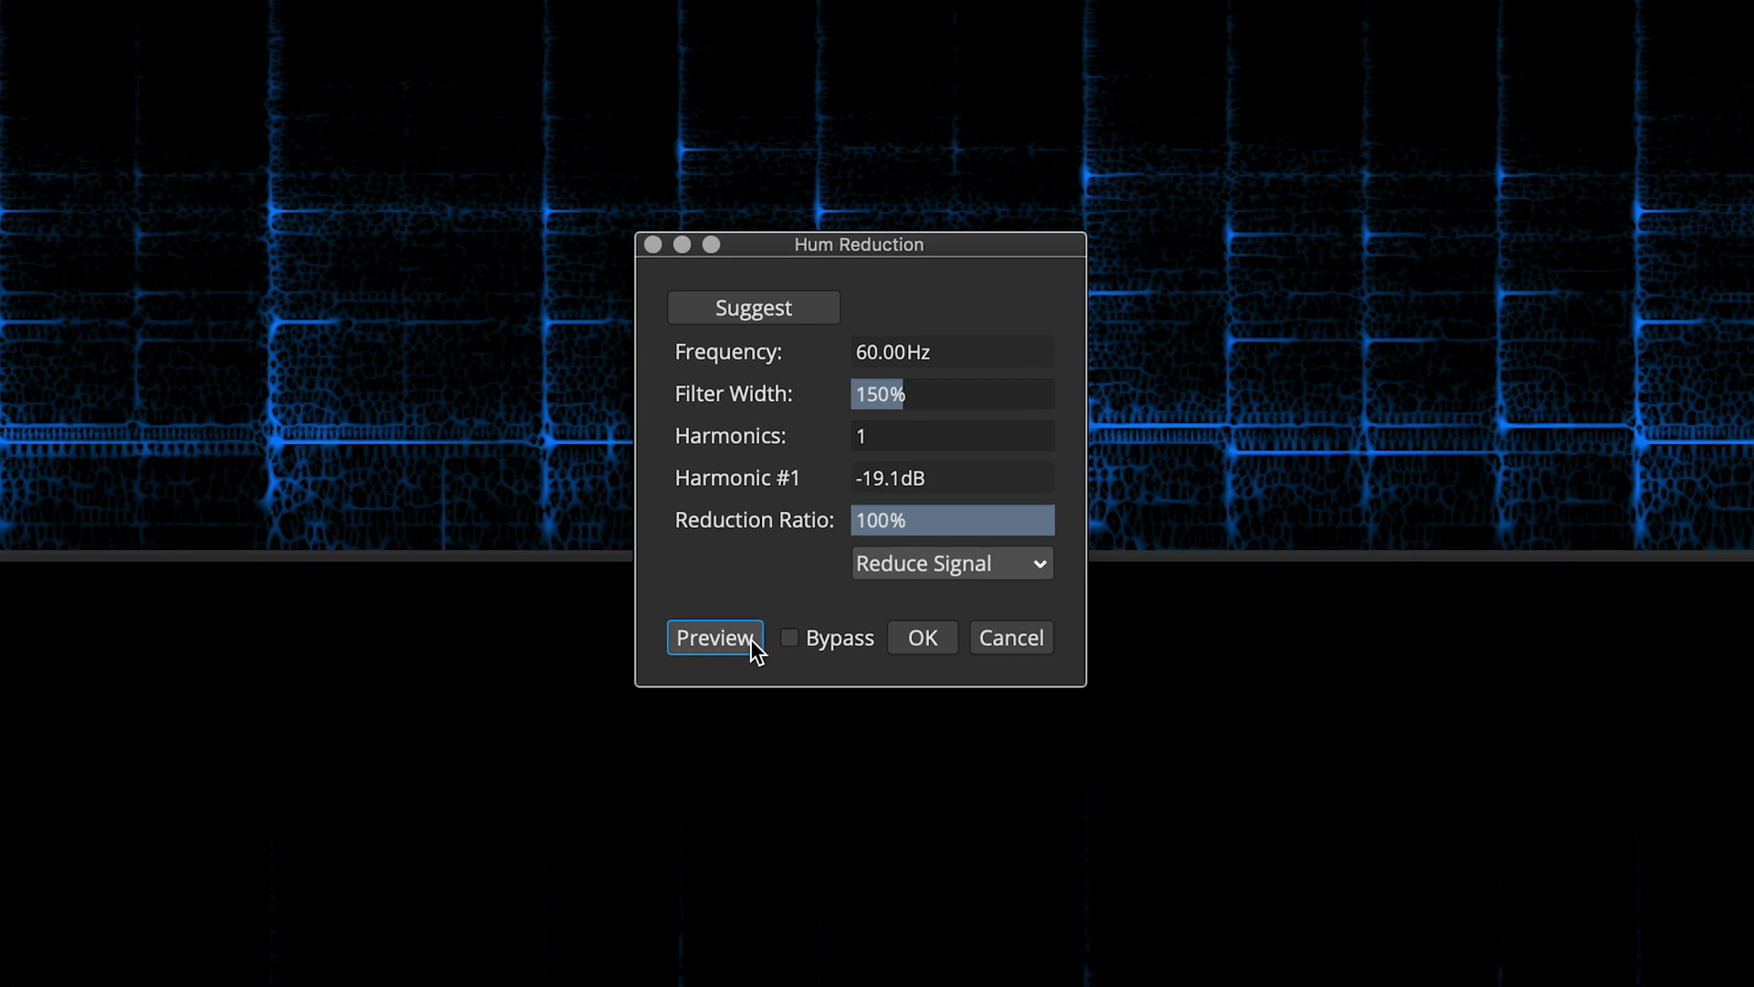
left_click(715, 638)
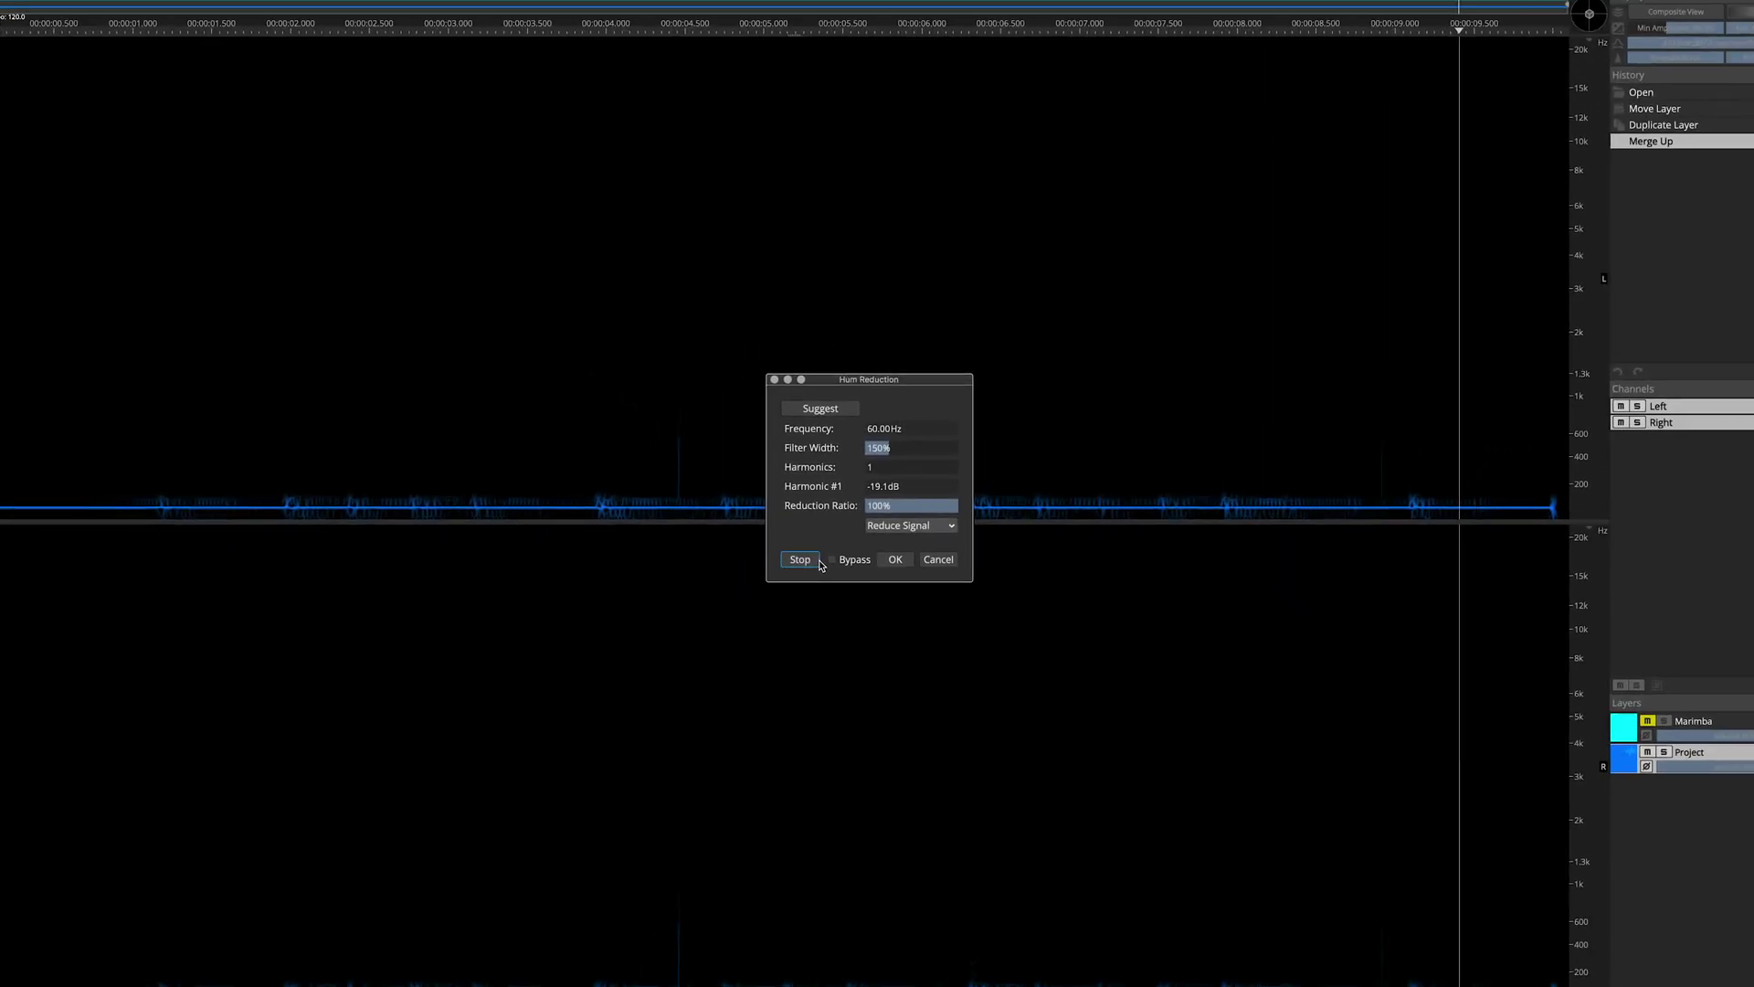
left_click(820, 564)
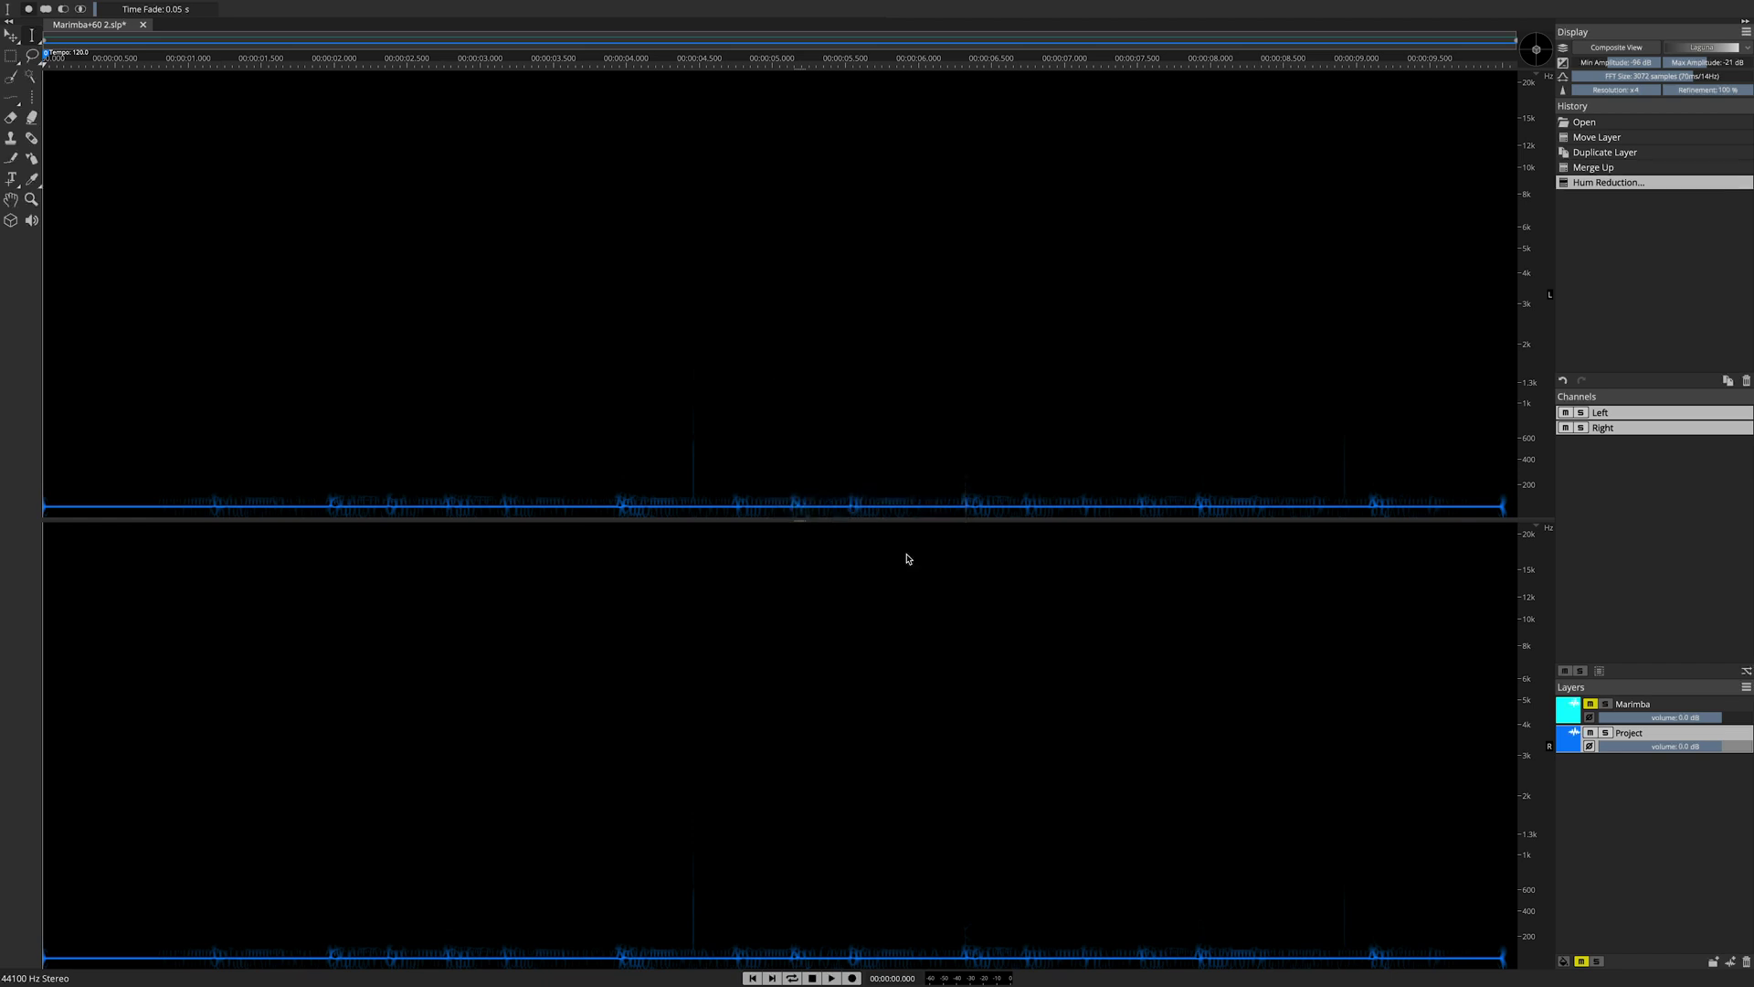
Step: Play the processed recording, then auto-detect 60 Hz with 3 harmonics and preview the reduction
key("space")
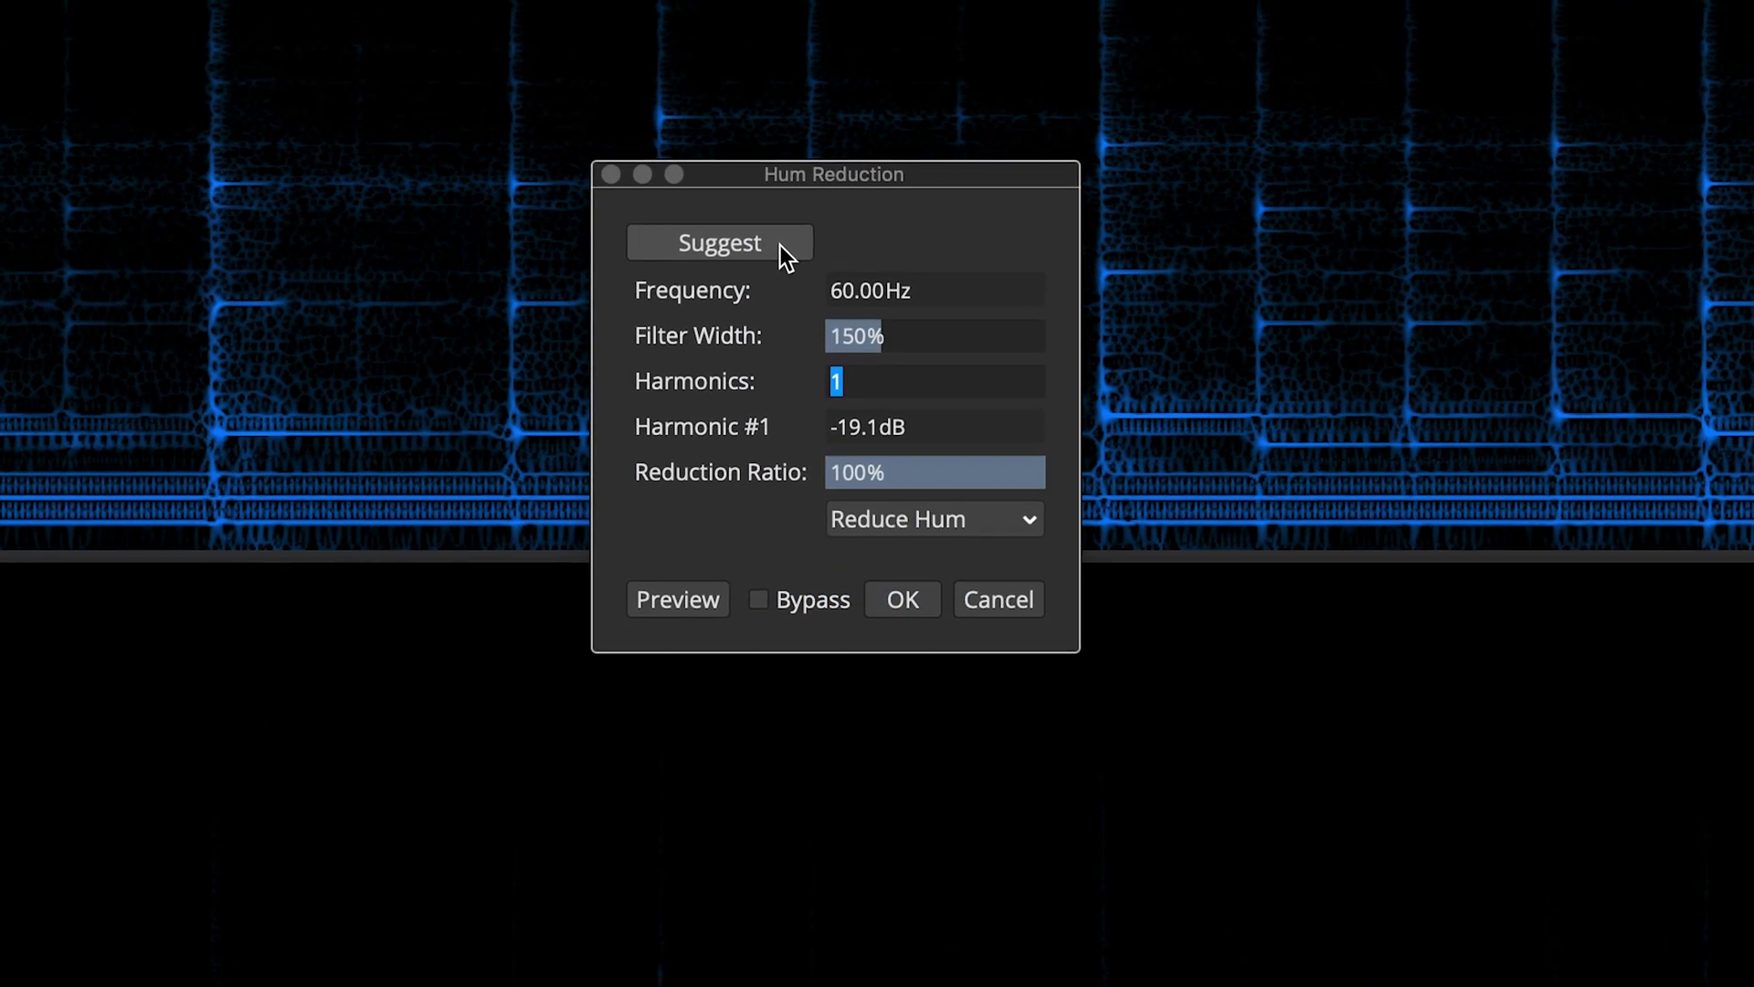
left_click(782, 233)
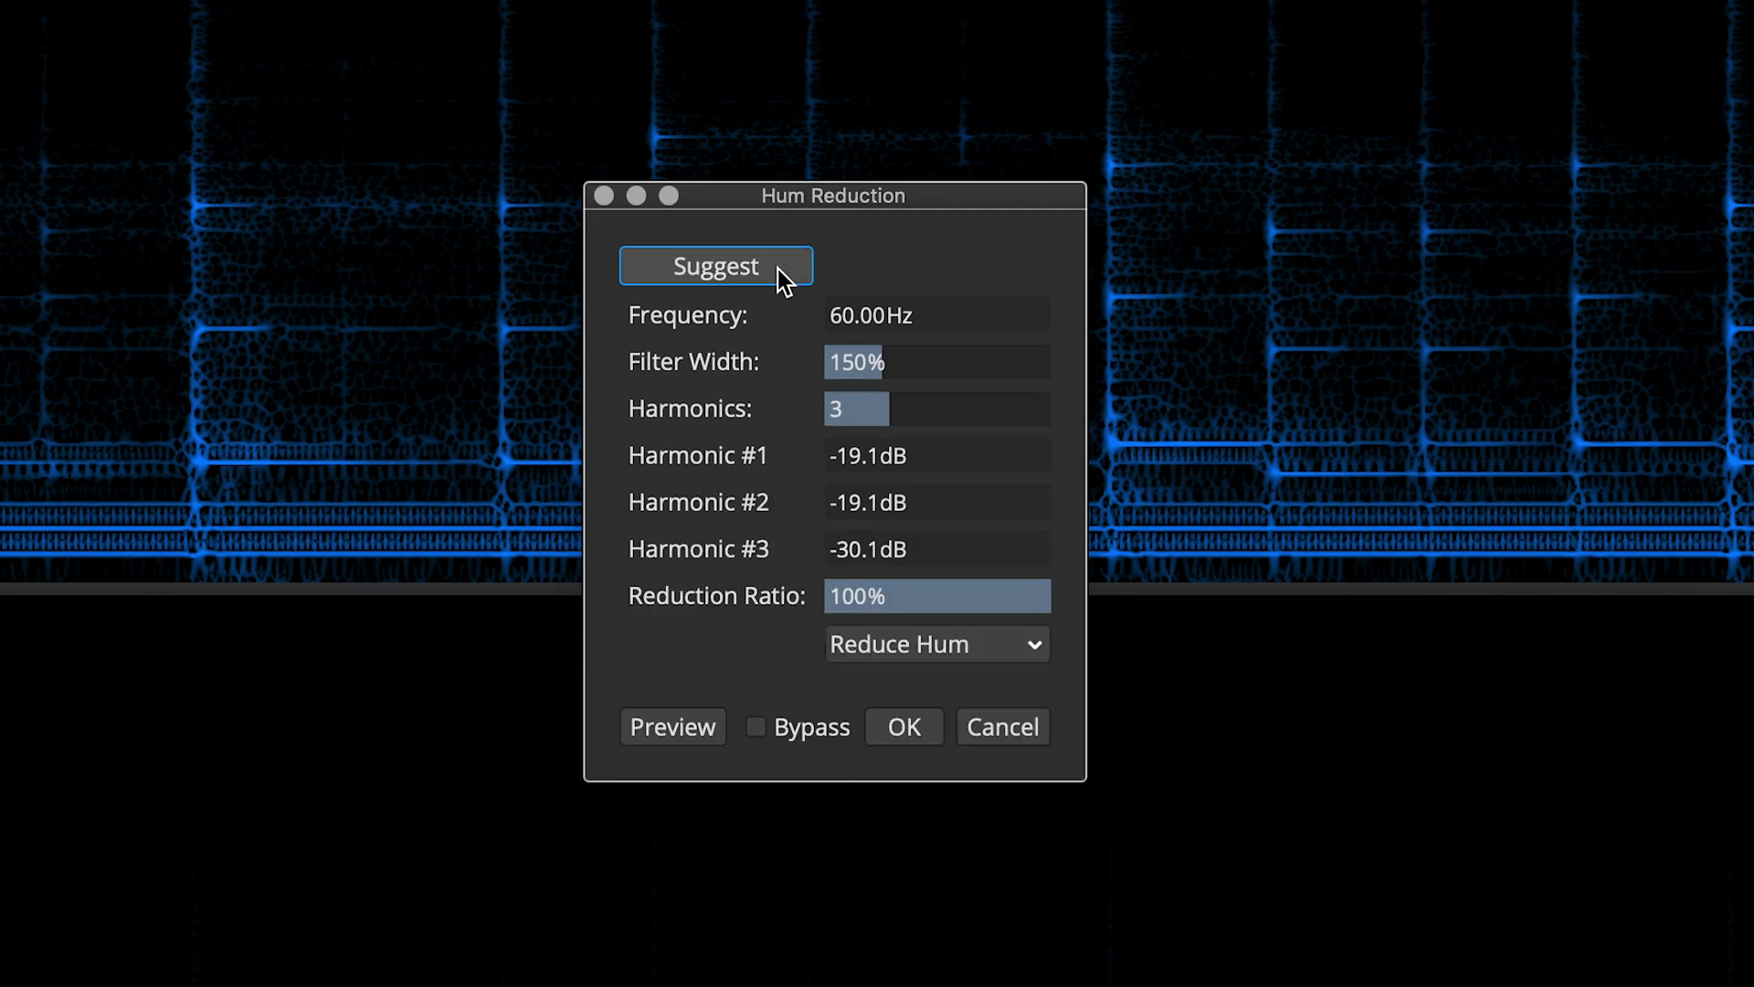
left_click(1014, 645)
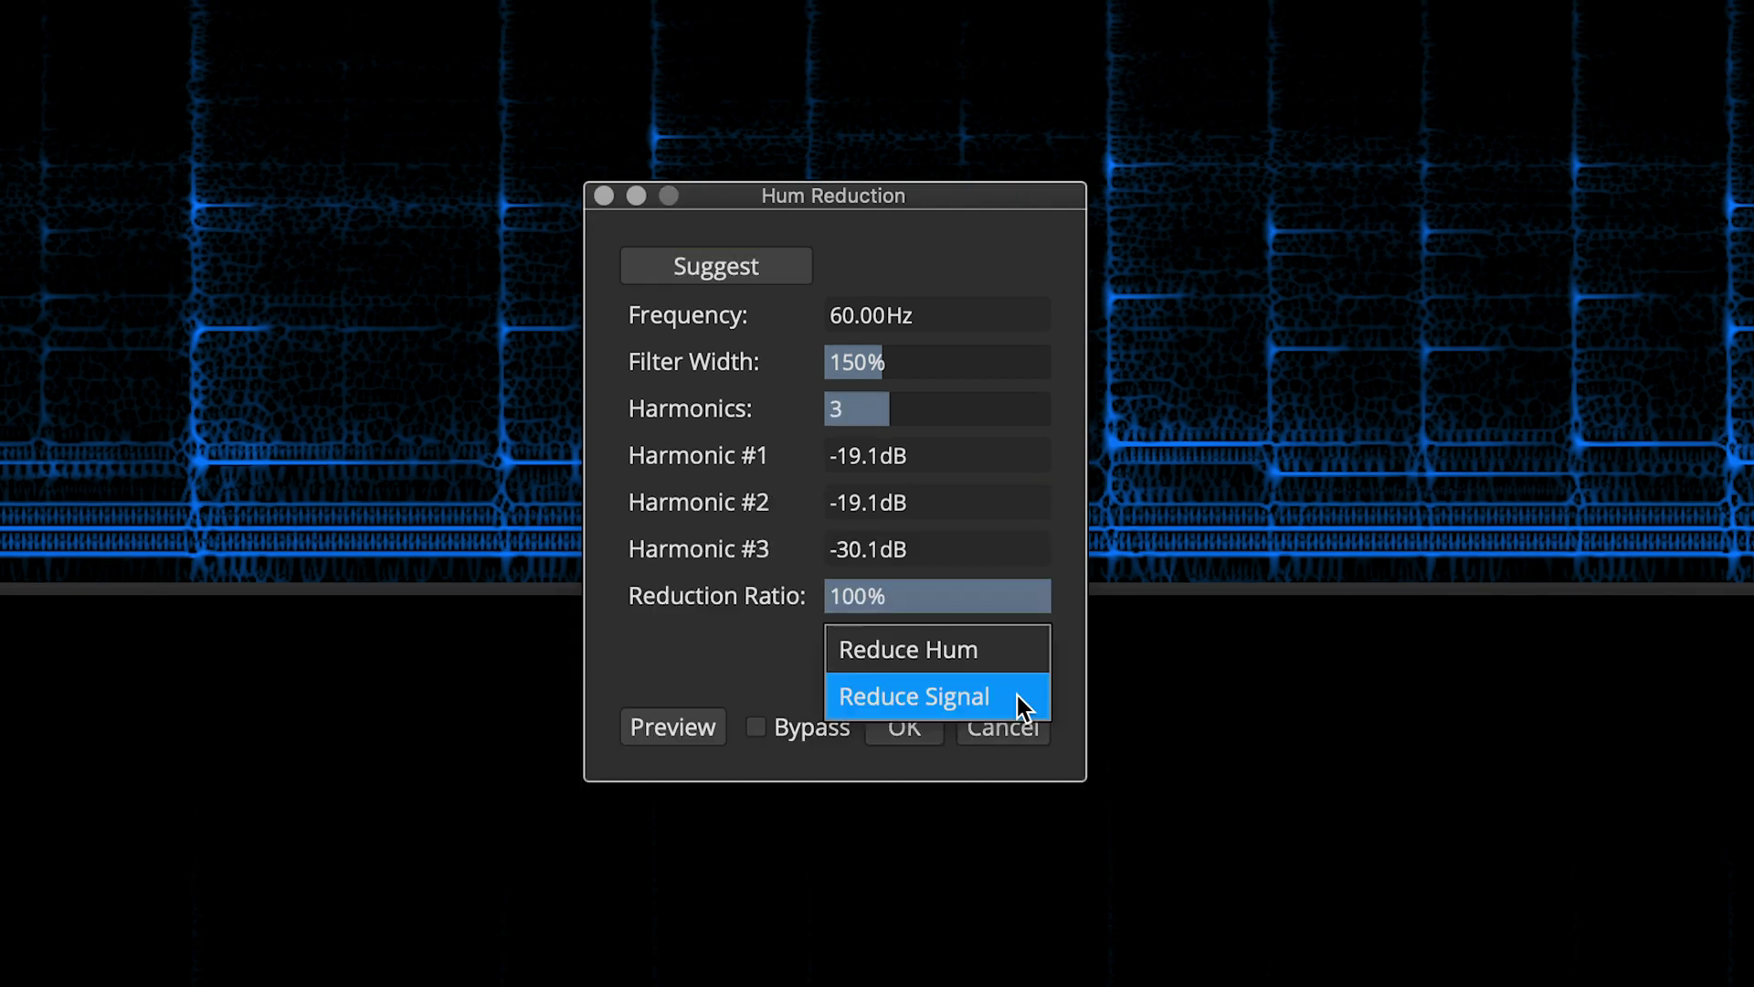
left_click(1017, 694)
left_click(713, 732)
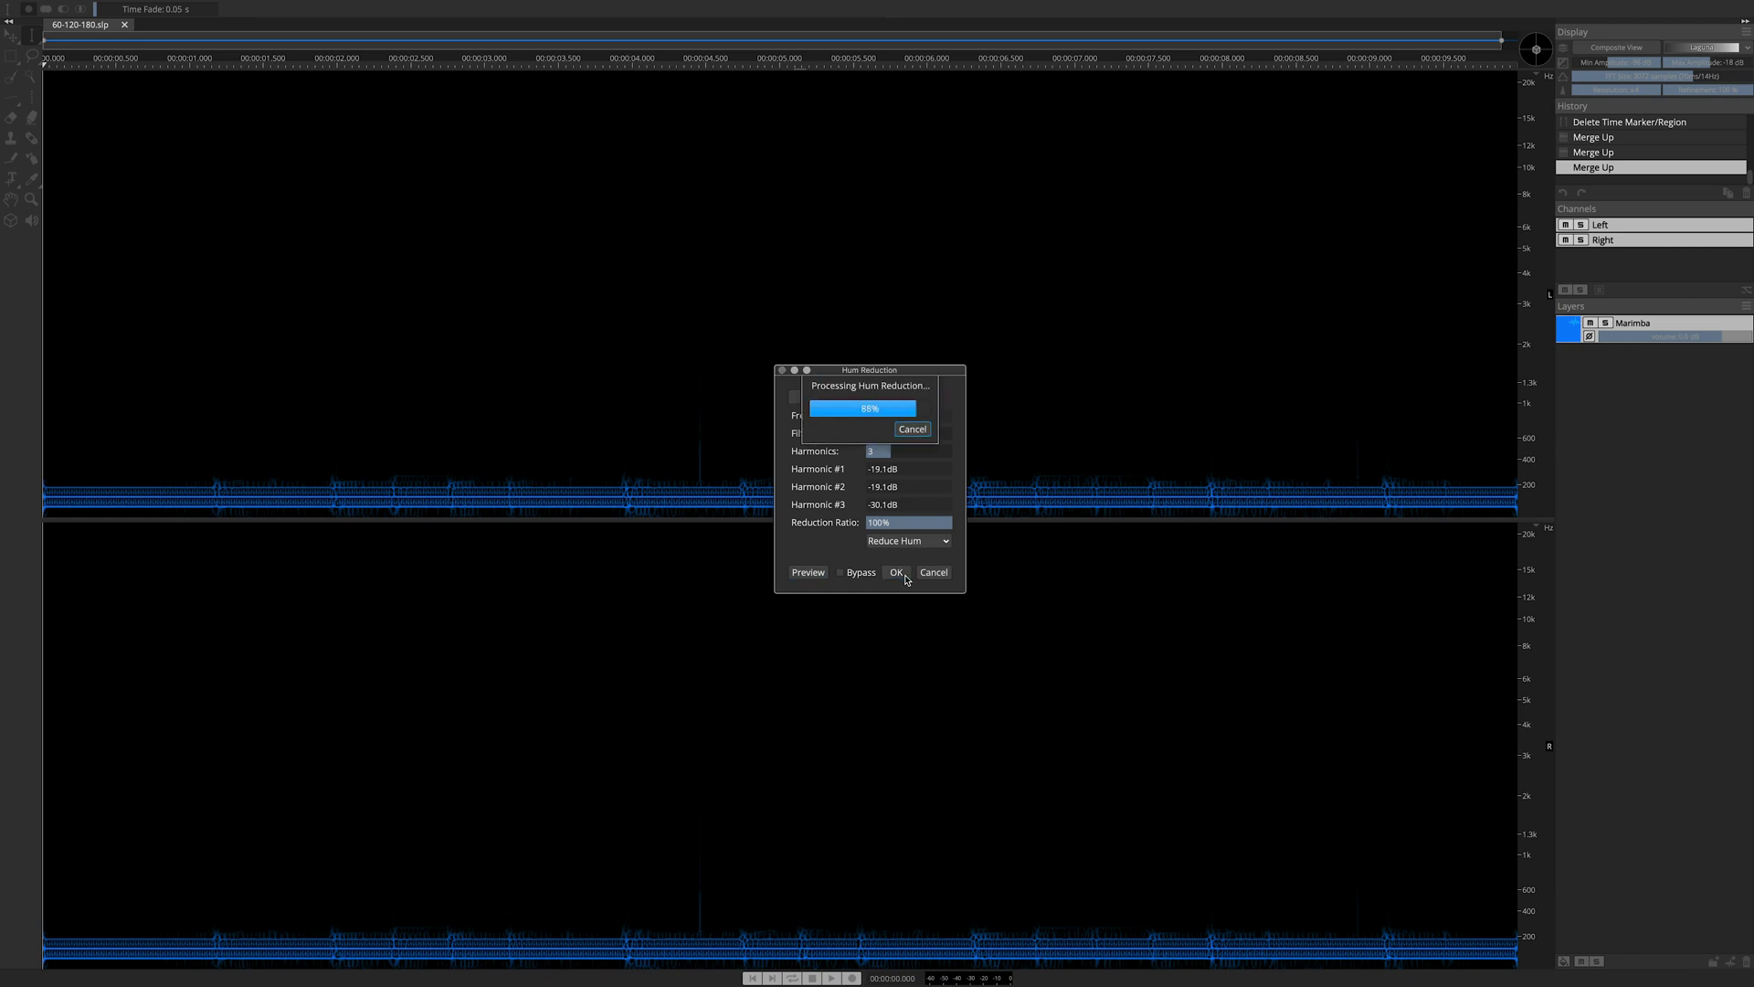
Step: Play the cleaned recording, undo the Hum Reduction, and replay it with the hum restored
key("space")
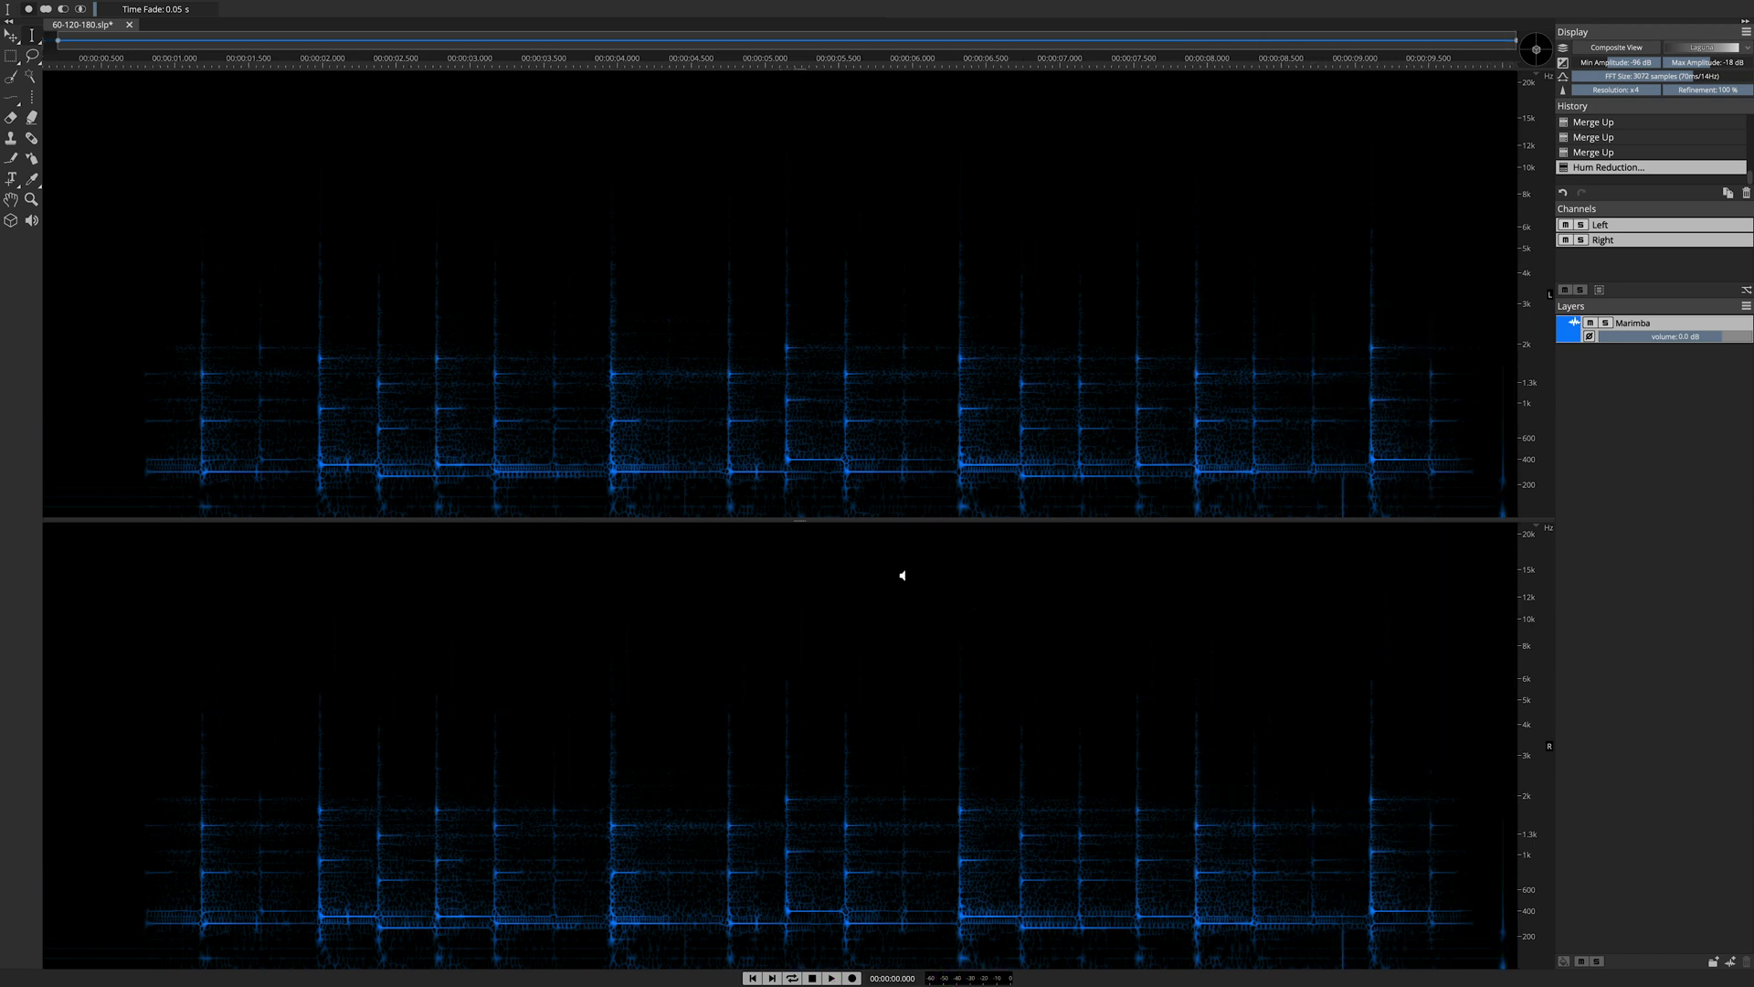
key("ctrl+z")
key("space")
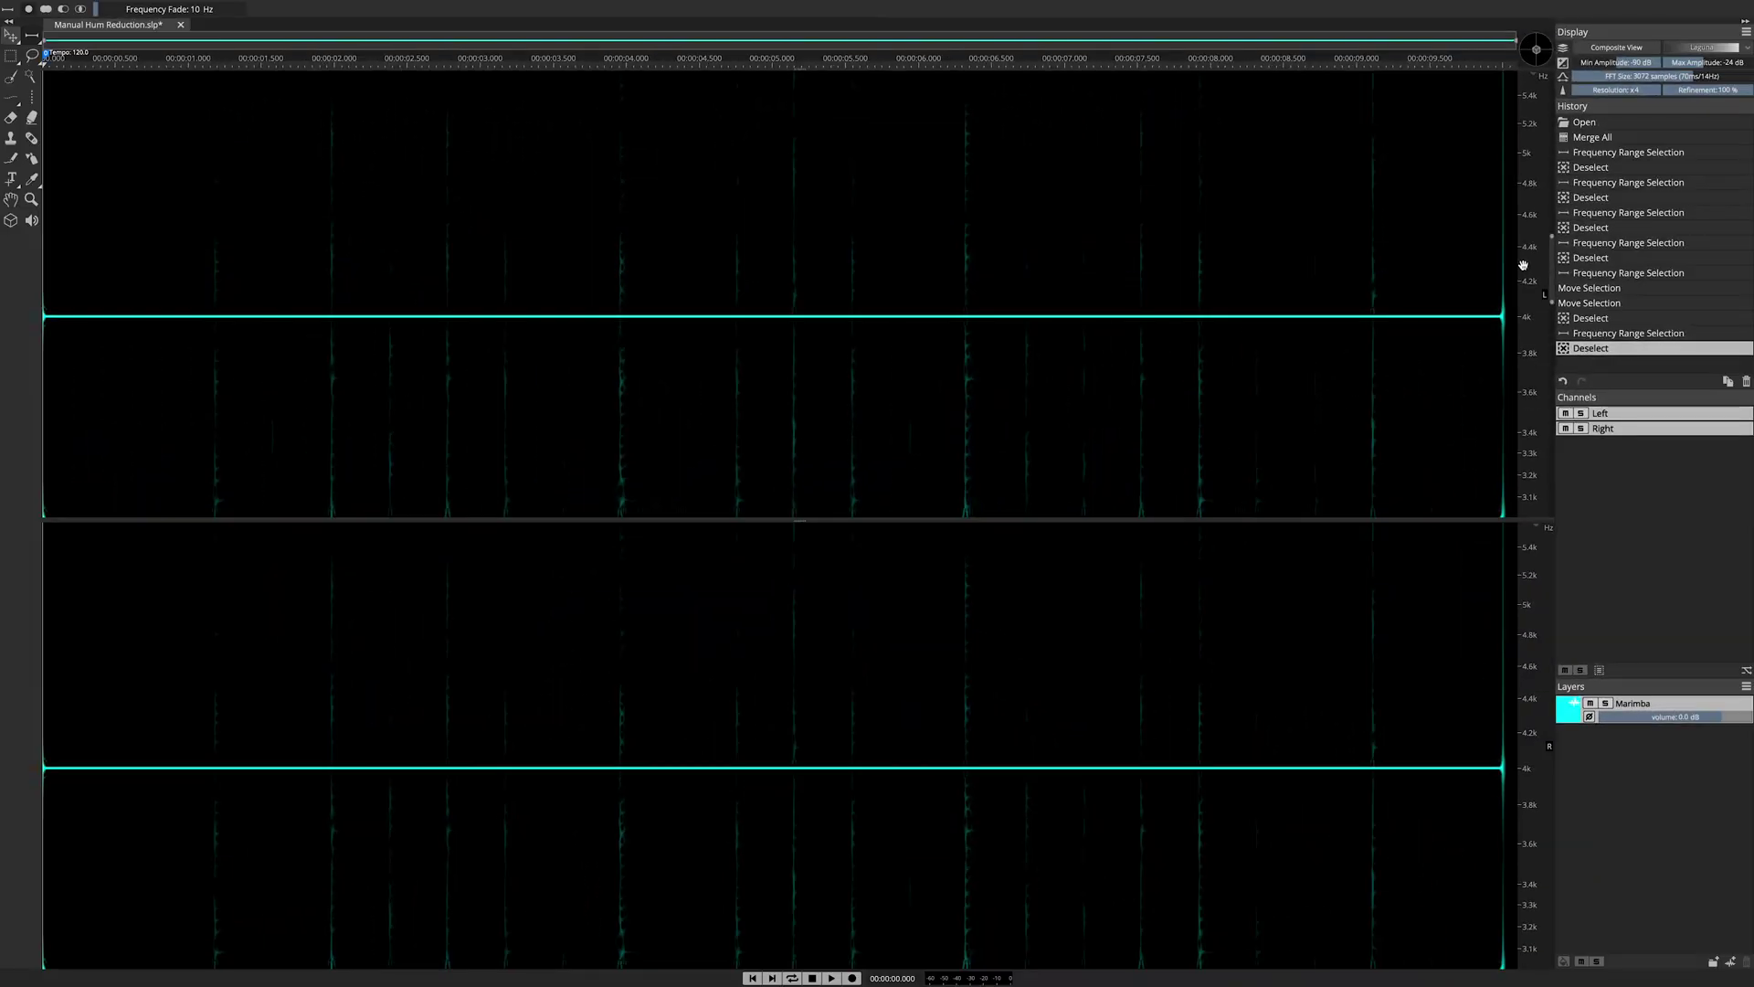
Step: Switch to Frequency Range Selection and select a narrow band around the 4 kHz hum line
left_click(32, 36)
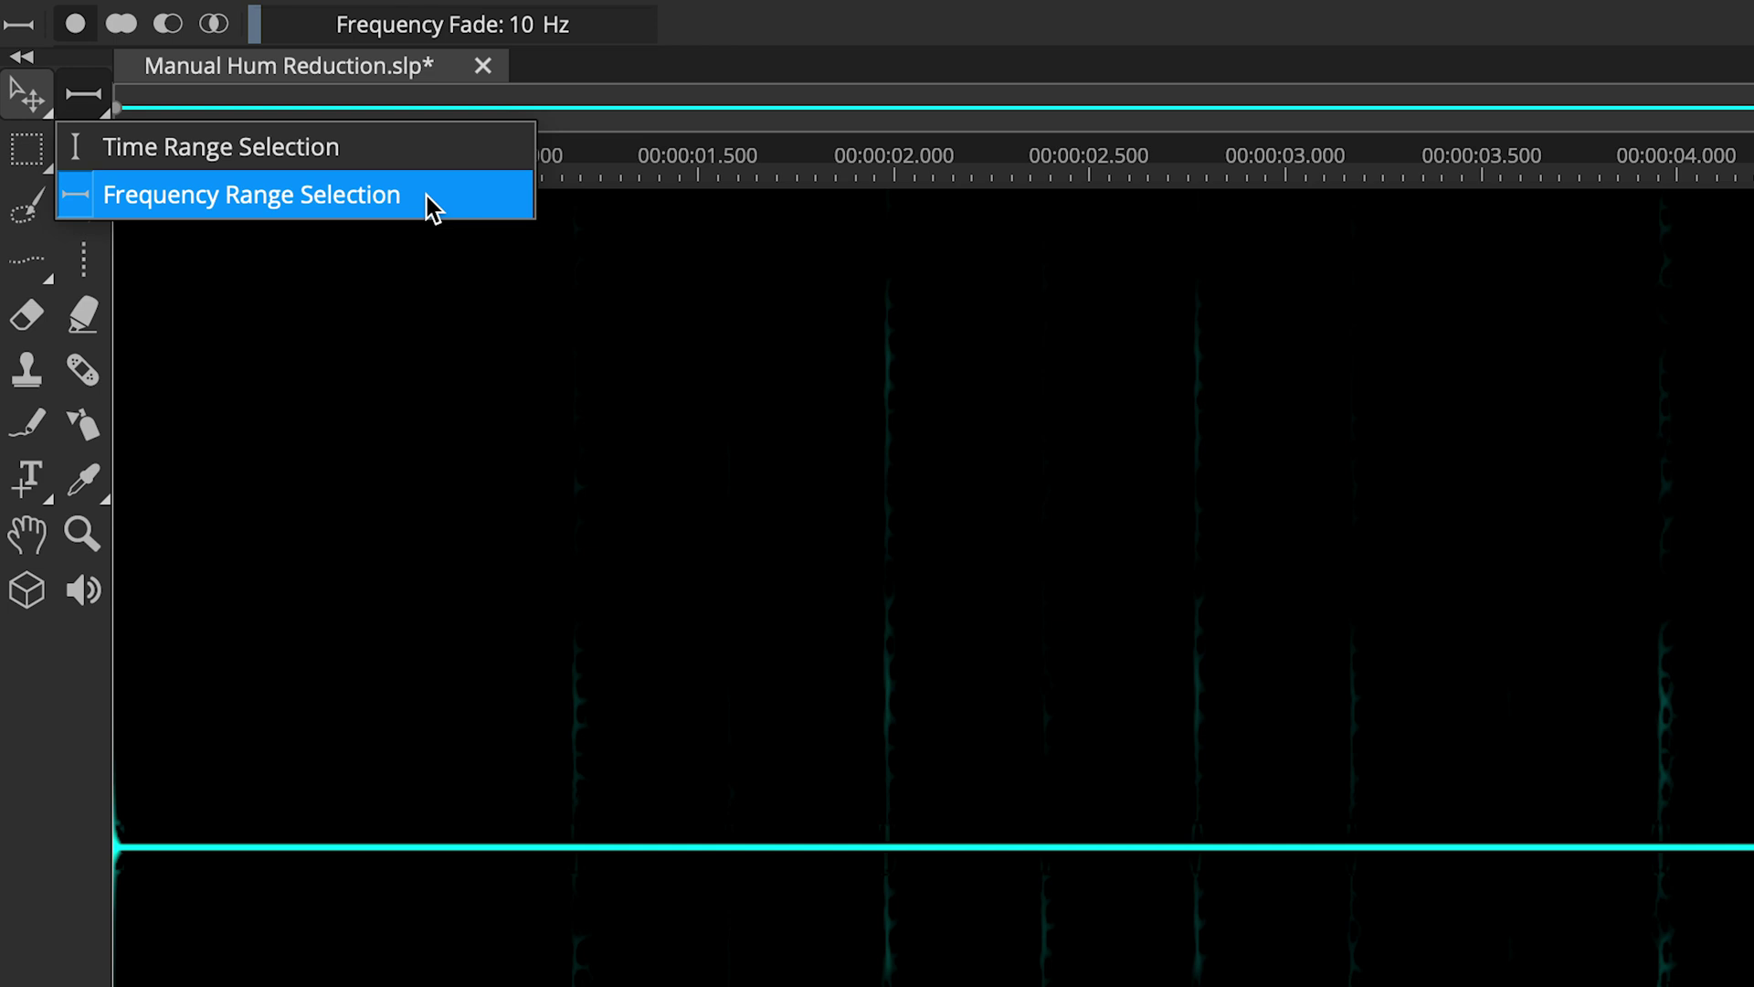
left_click(426, 196)
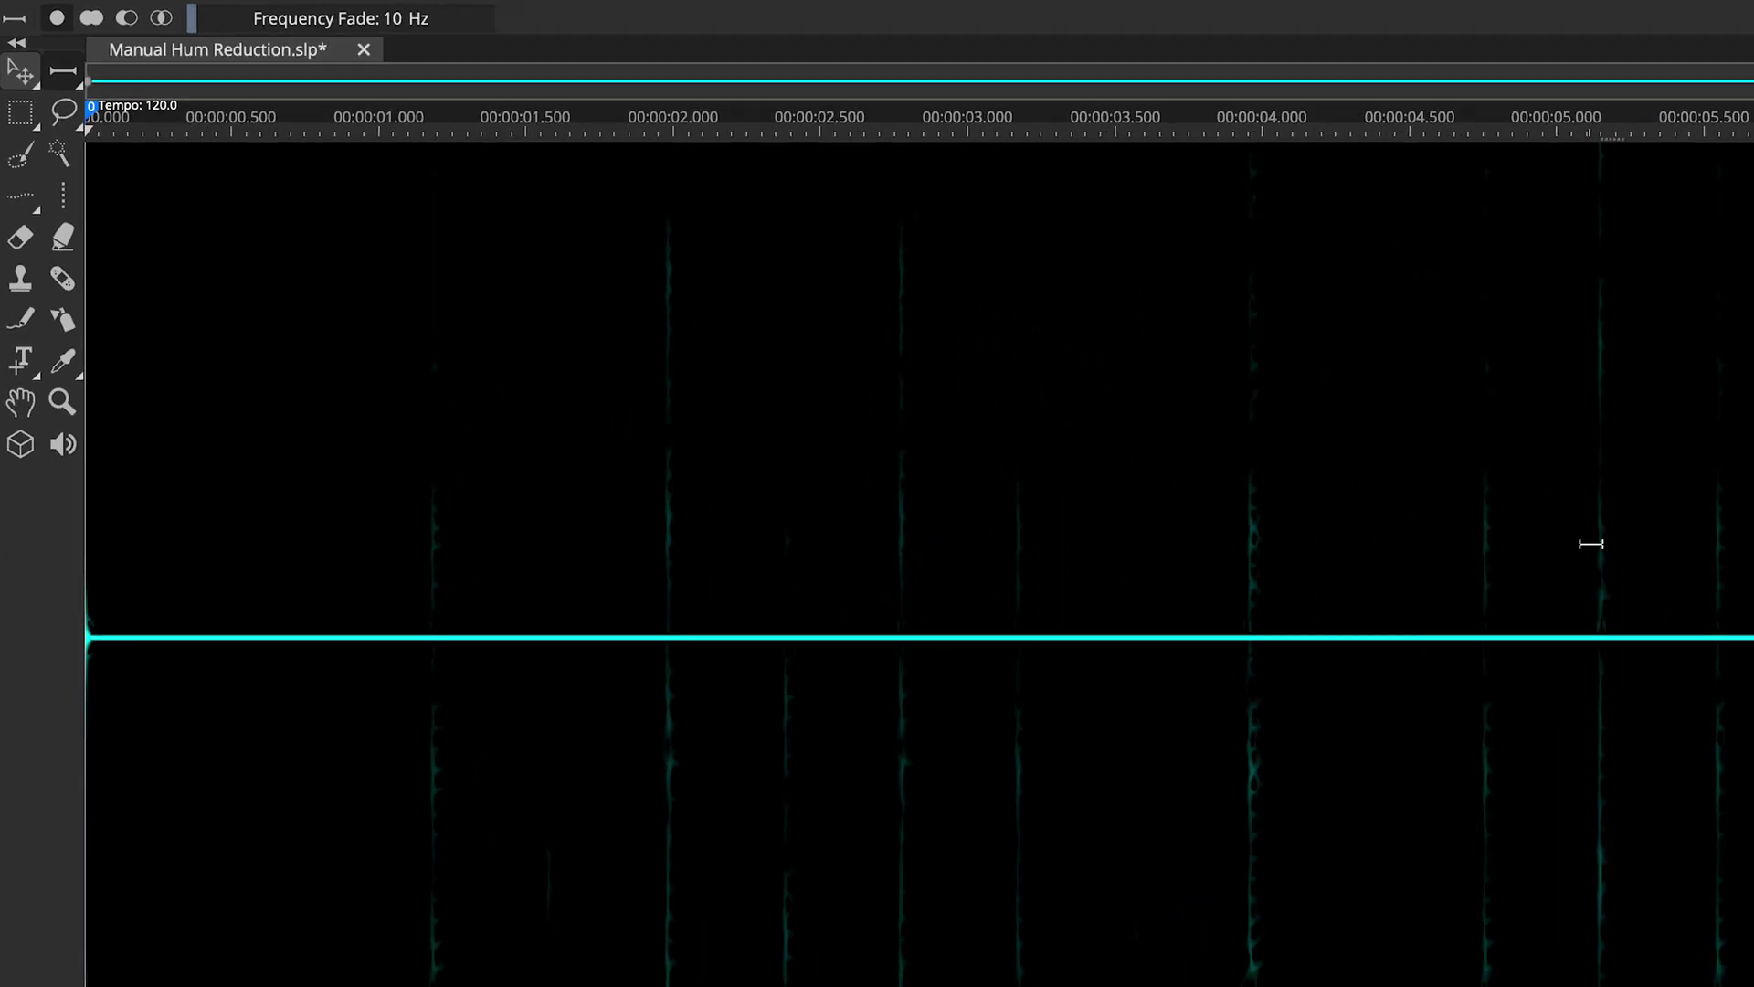
left_click_drag(791, 271, 792, 362)
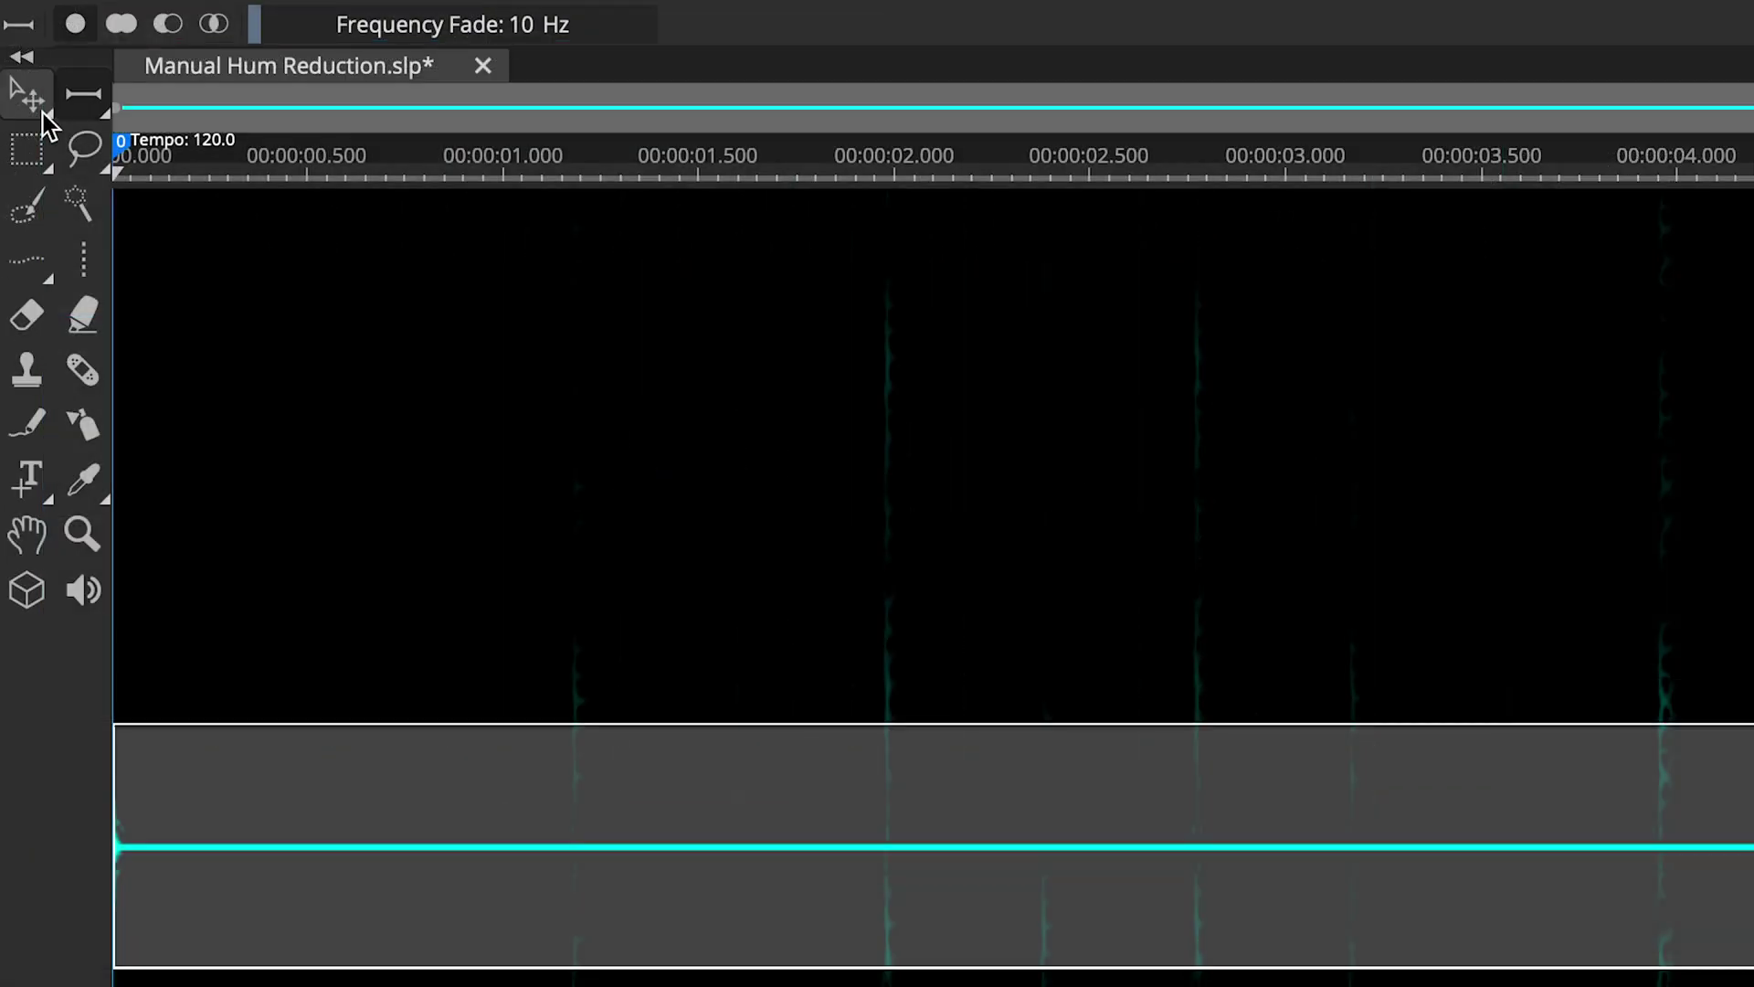
left_click(43, 113)
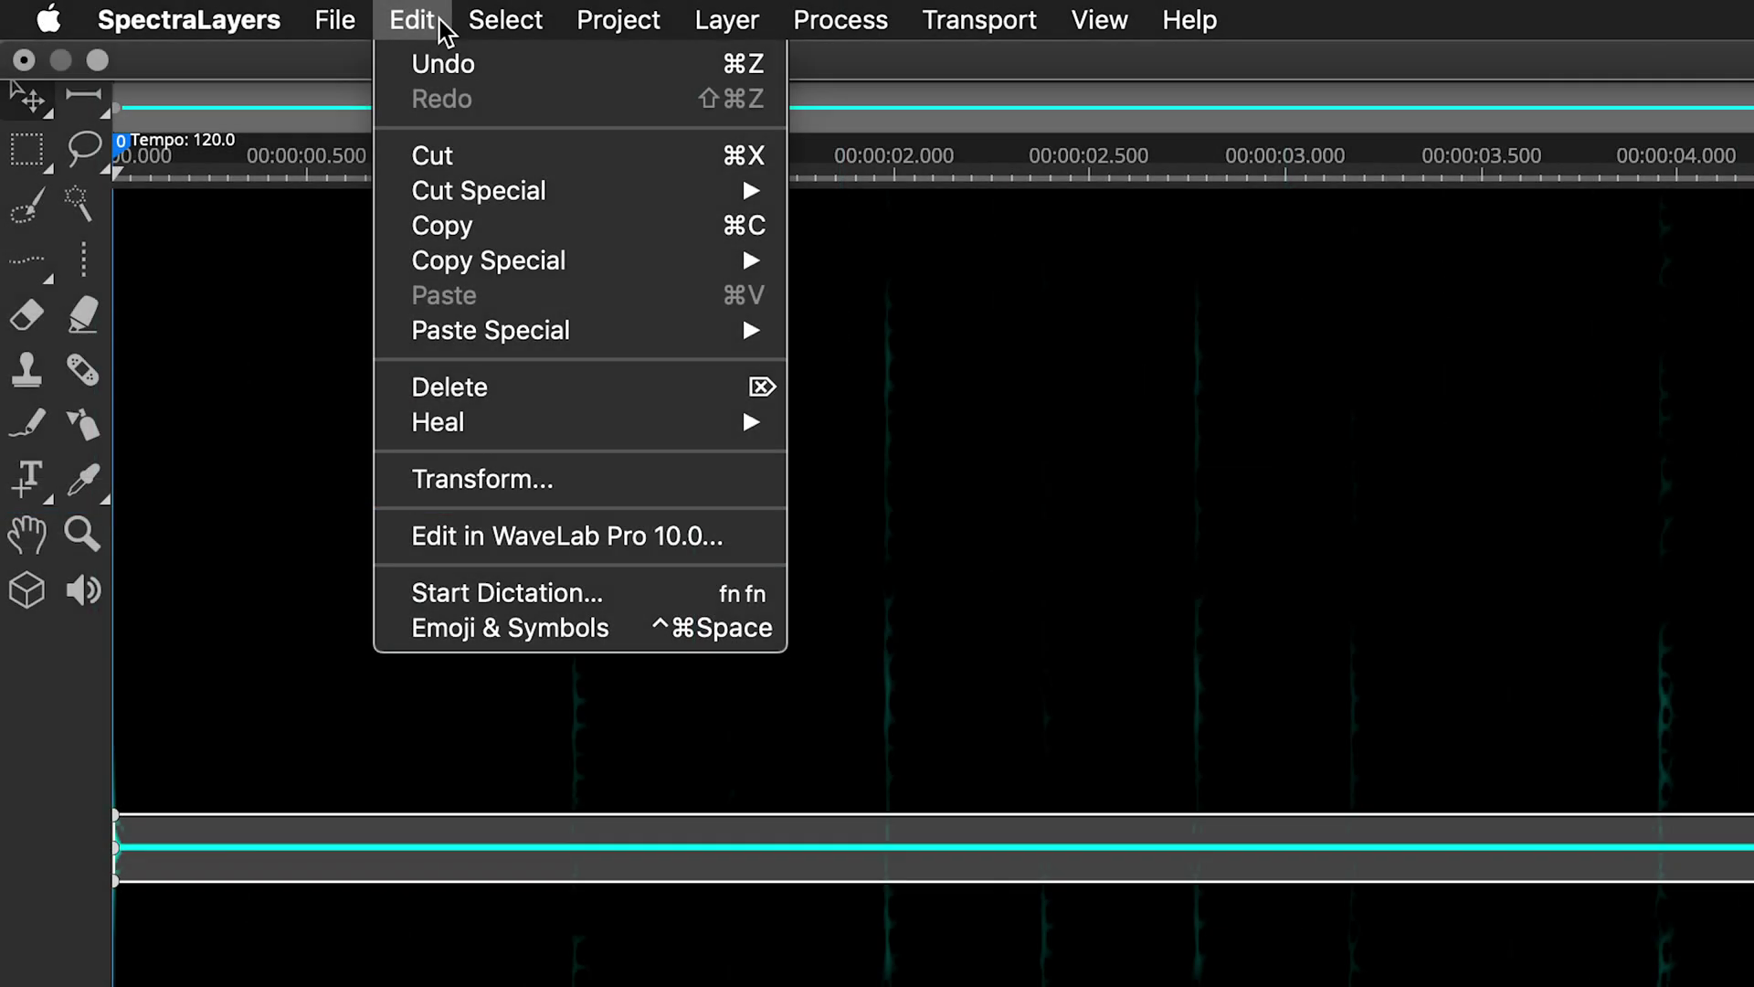
Step: Cut the 4 kHz band to a new Marimba (cut) layer, then unsolo and mute it
mouse_move(646, 201)
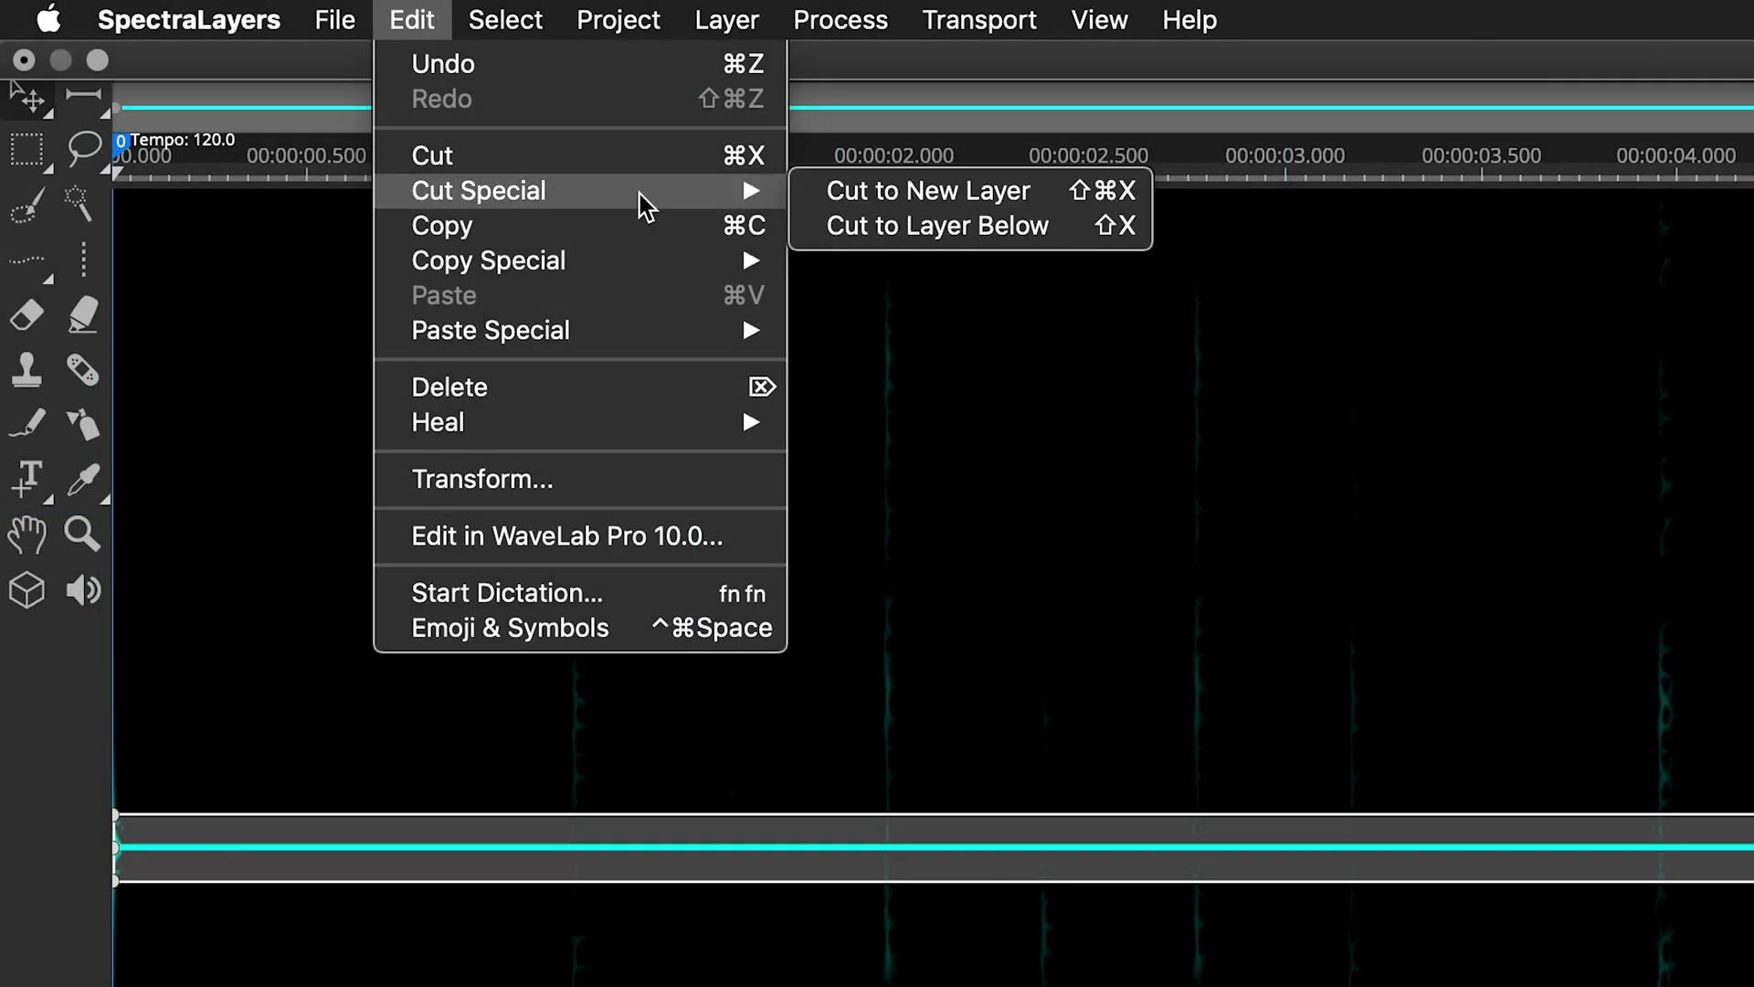
left_click(1042, 189)
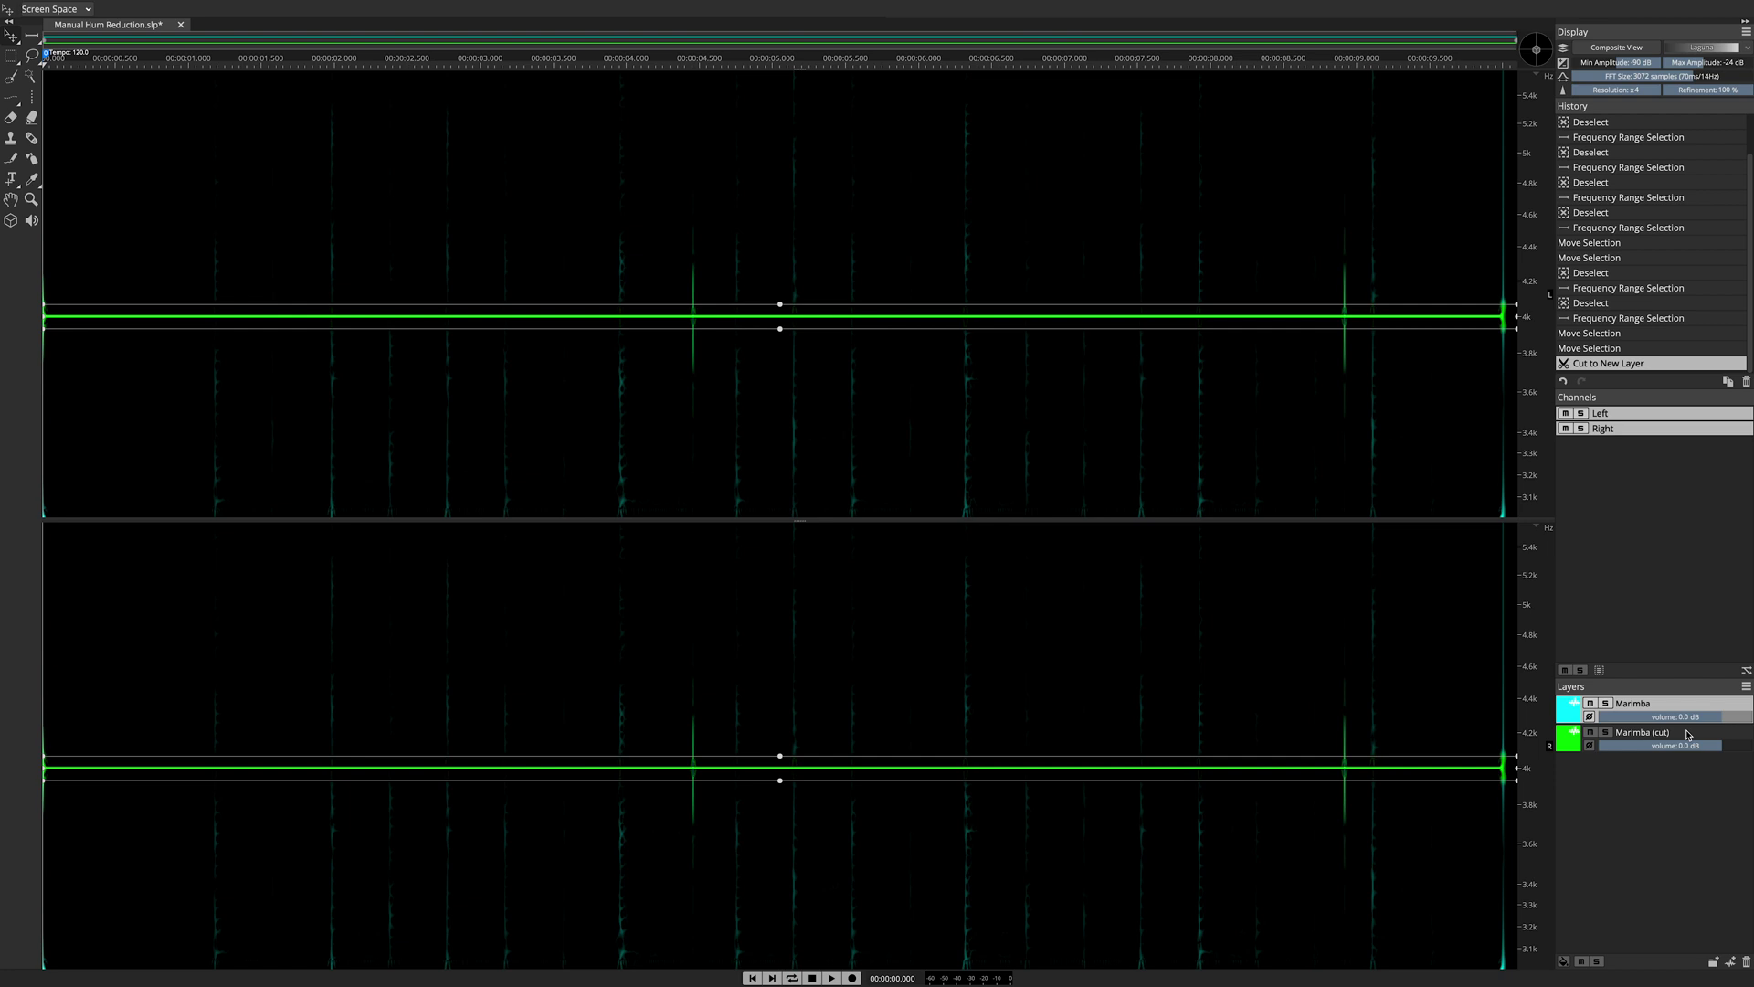
left_click(1686, 734)
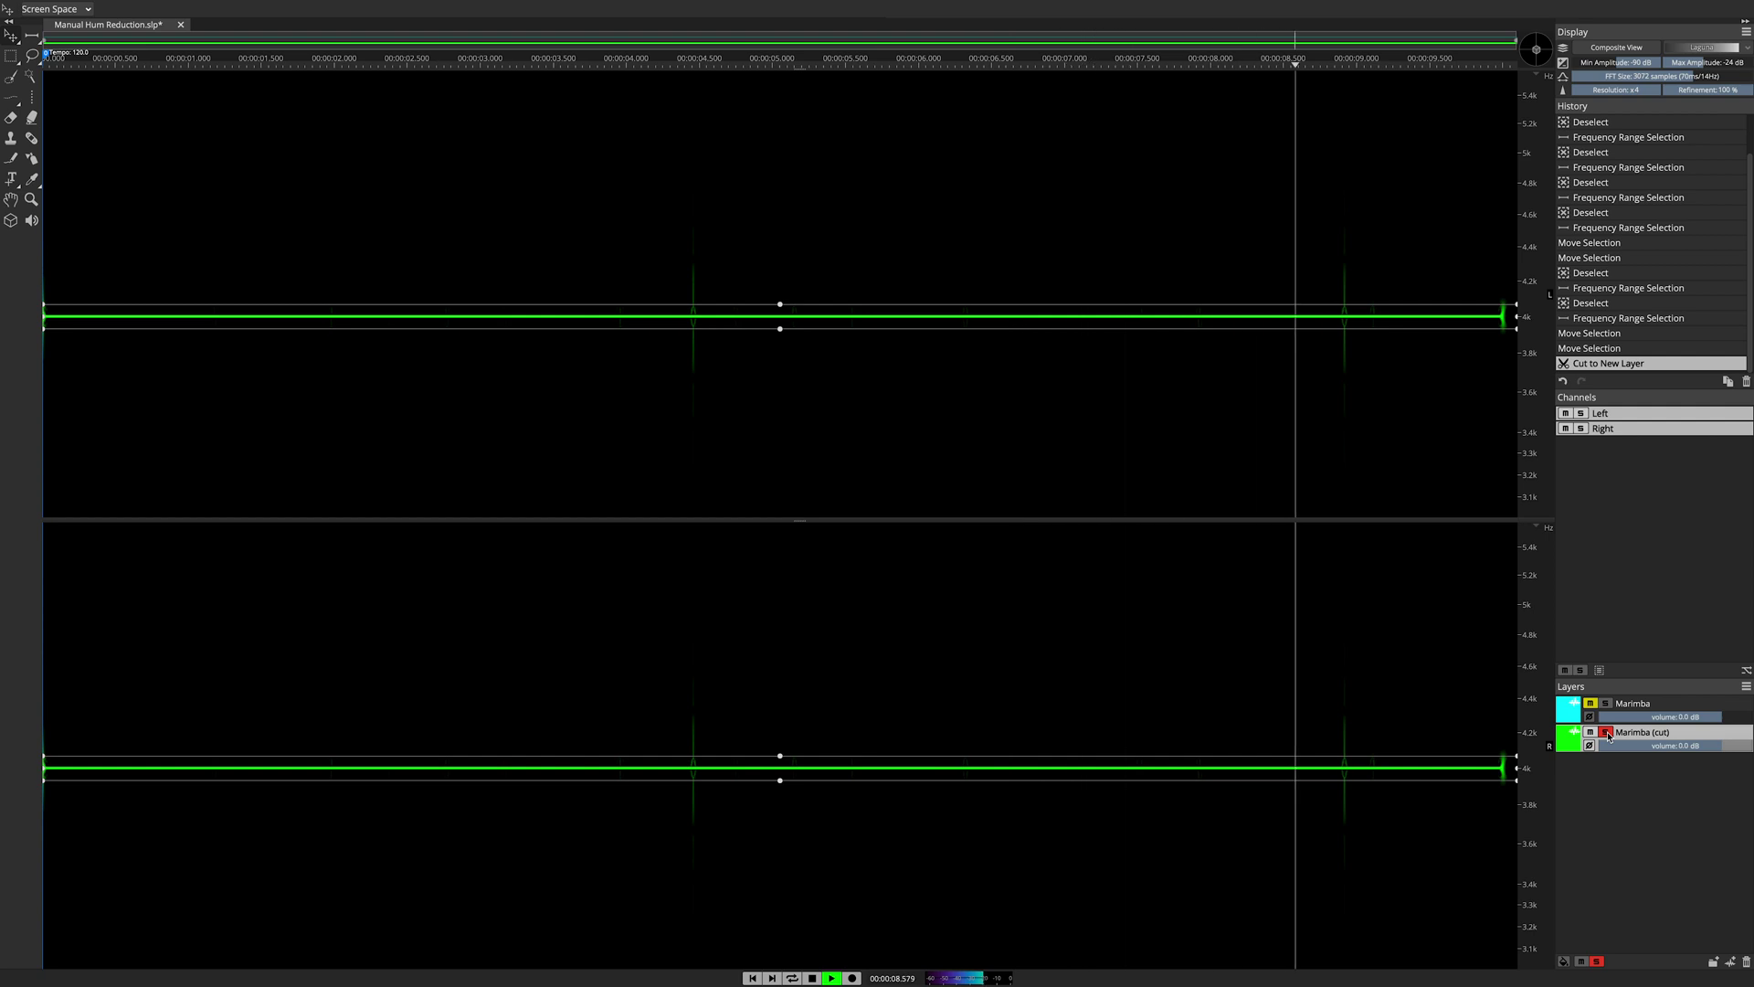
left_click(1607, 732)
left_click(1591, 732)
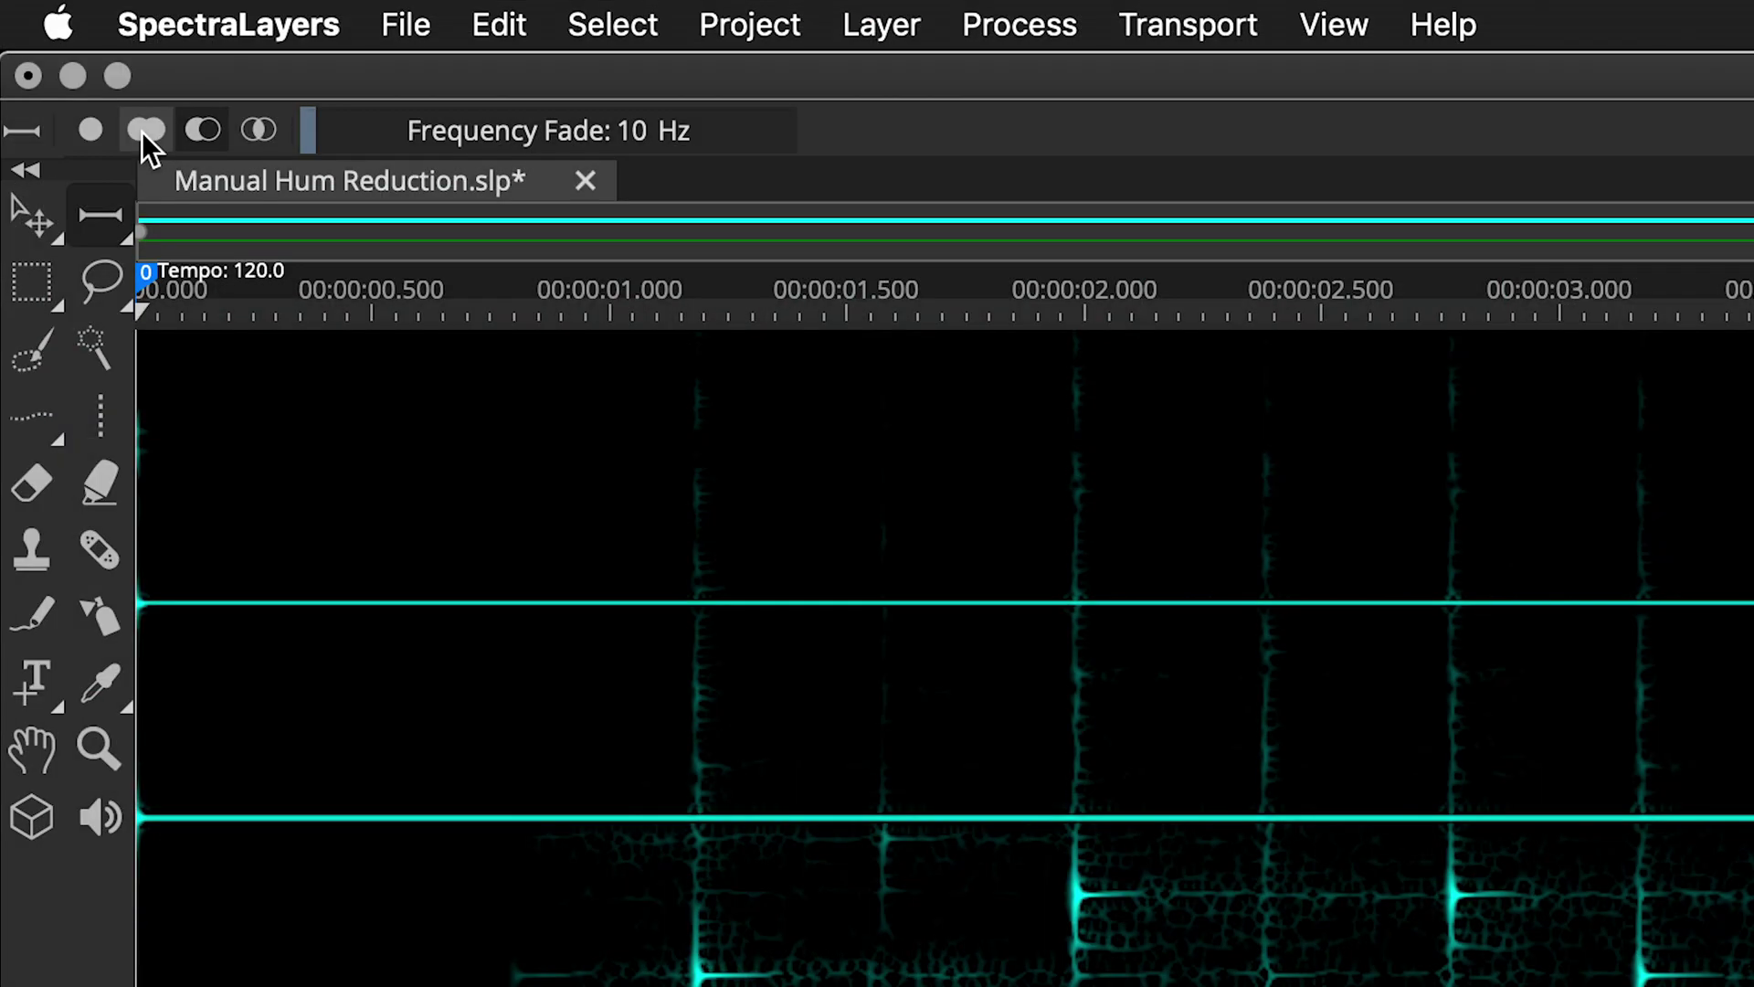
Step: Add the other hum bands, including 3, 2 and 1 kHz, and cut them to the layer below
left_click(141, 131)
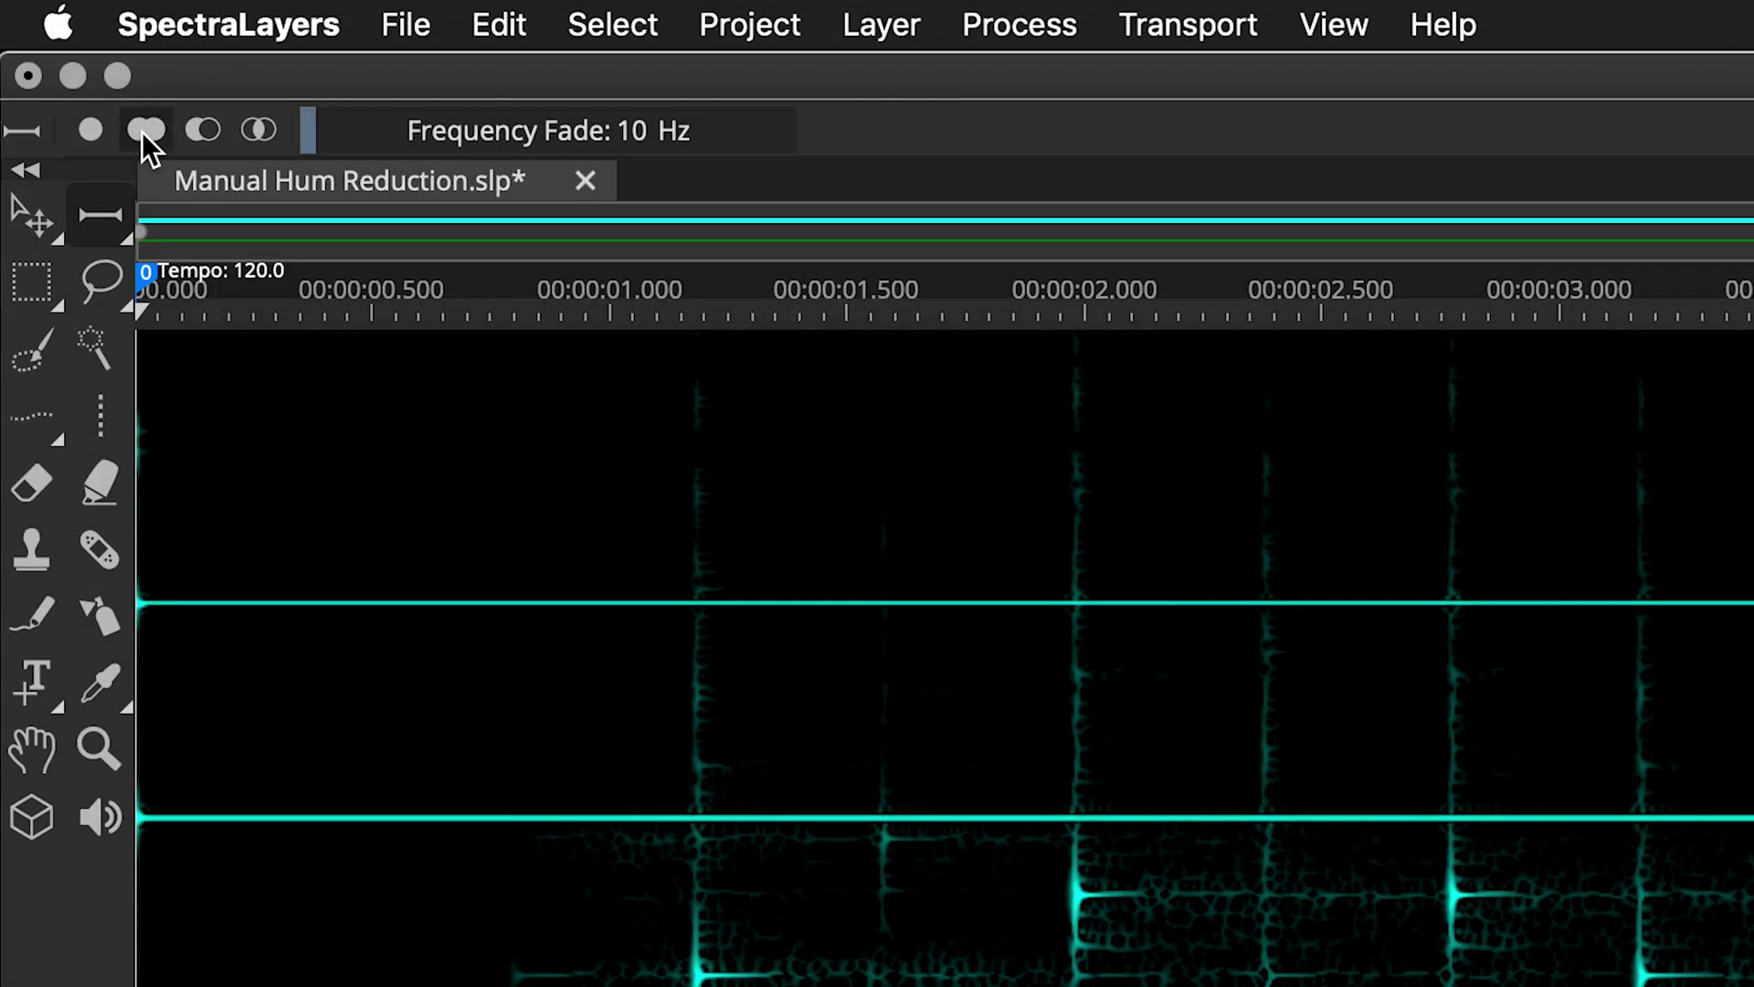
left_click_drag(793, 179, 793, 258)
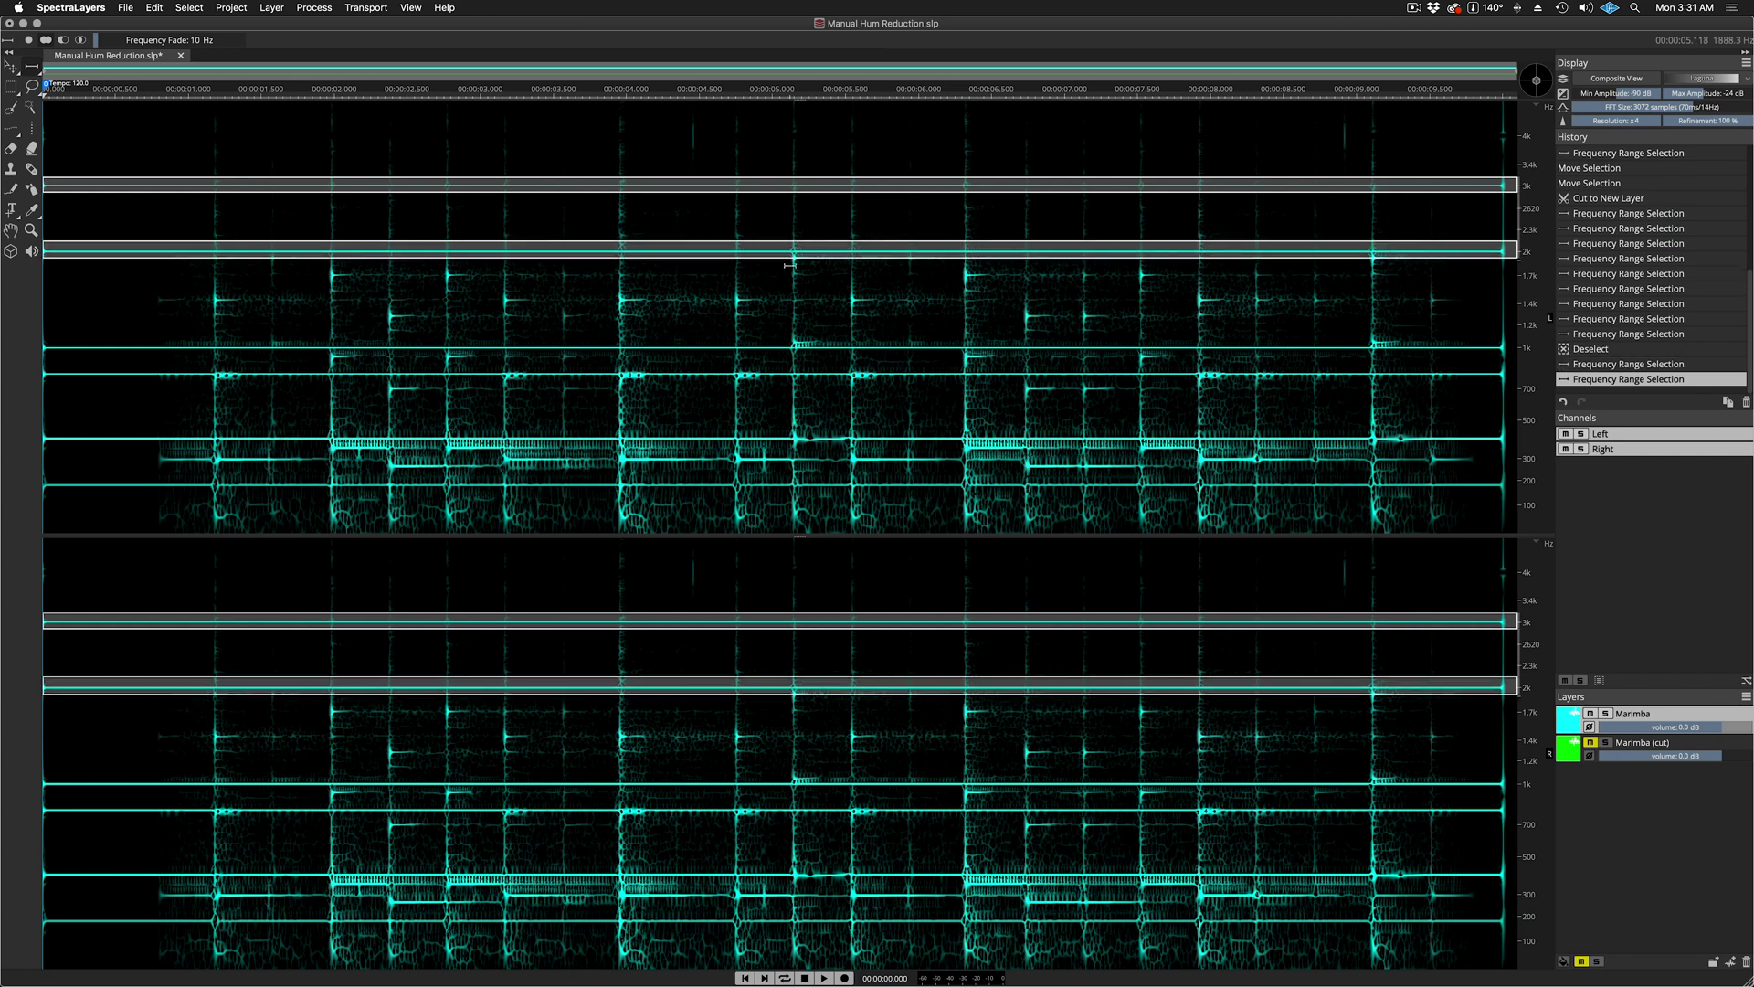
left_click_drag(794, 340, 794, 492)
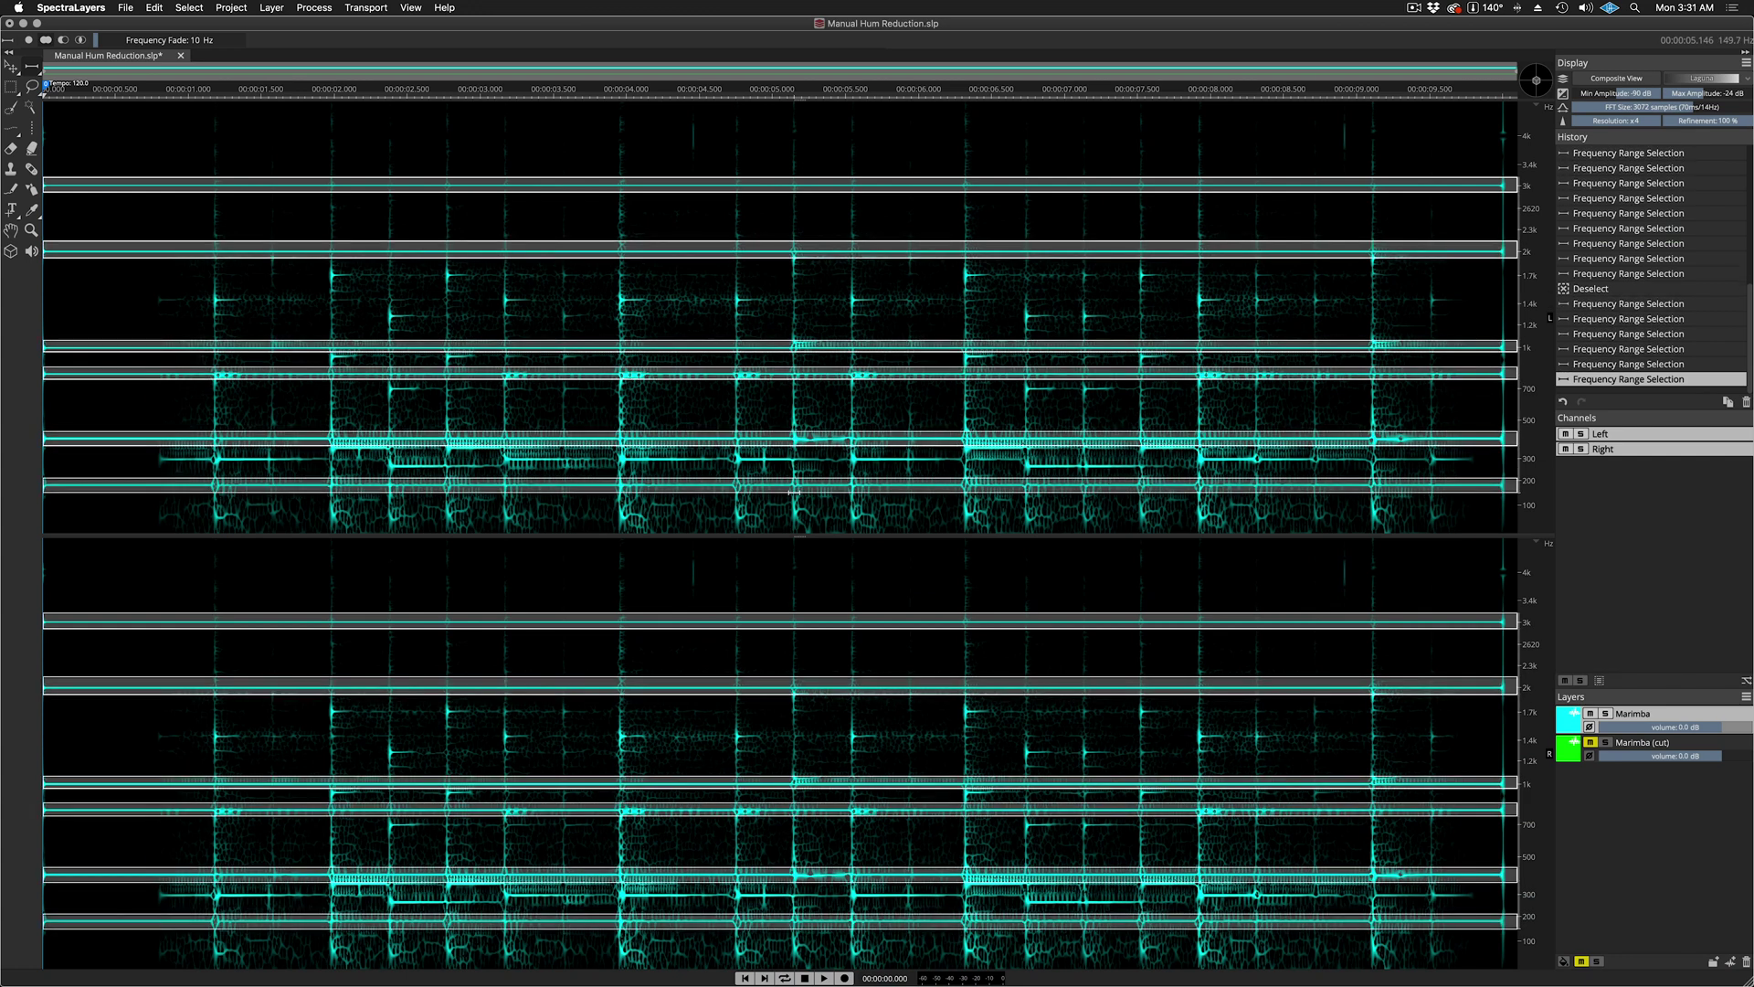
left_click(155, 7)
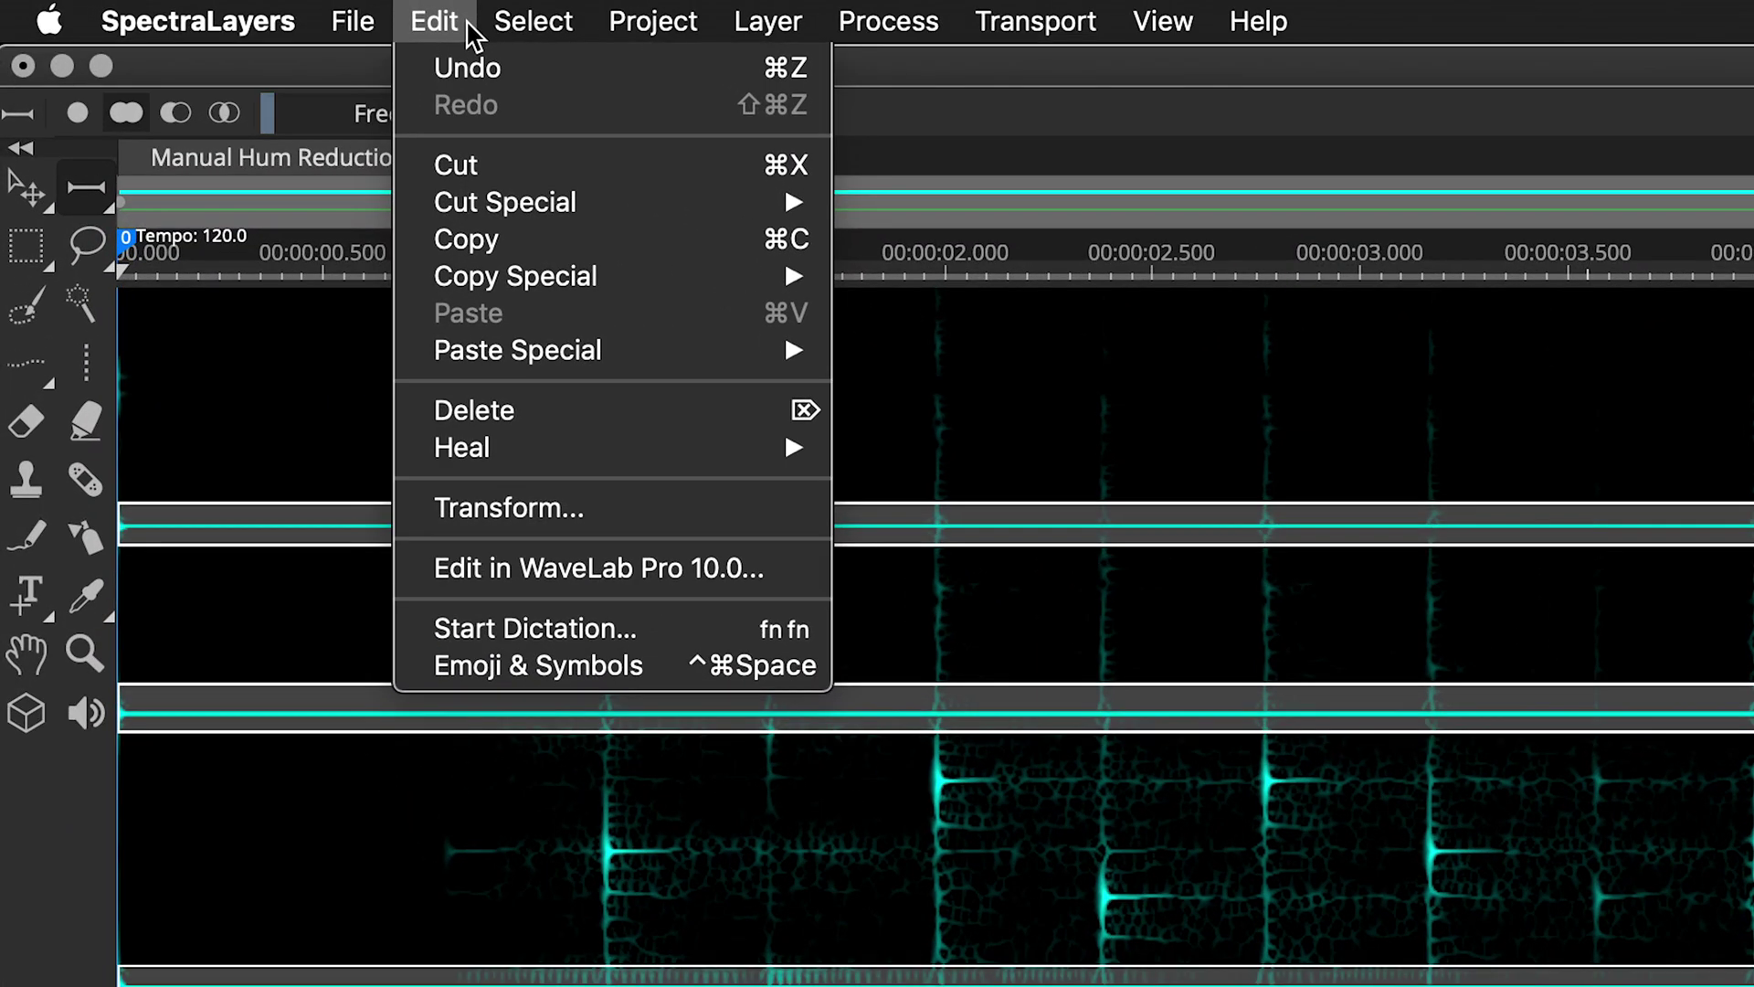
mouse_move(637, 219)
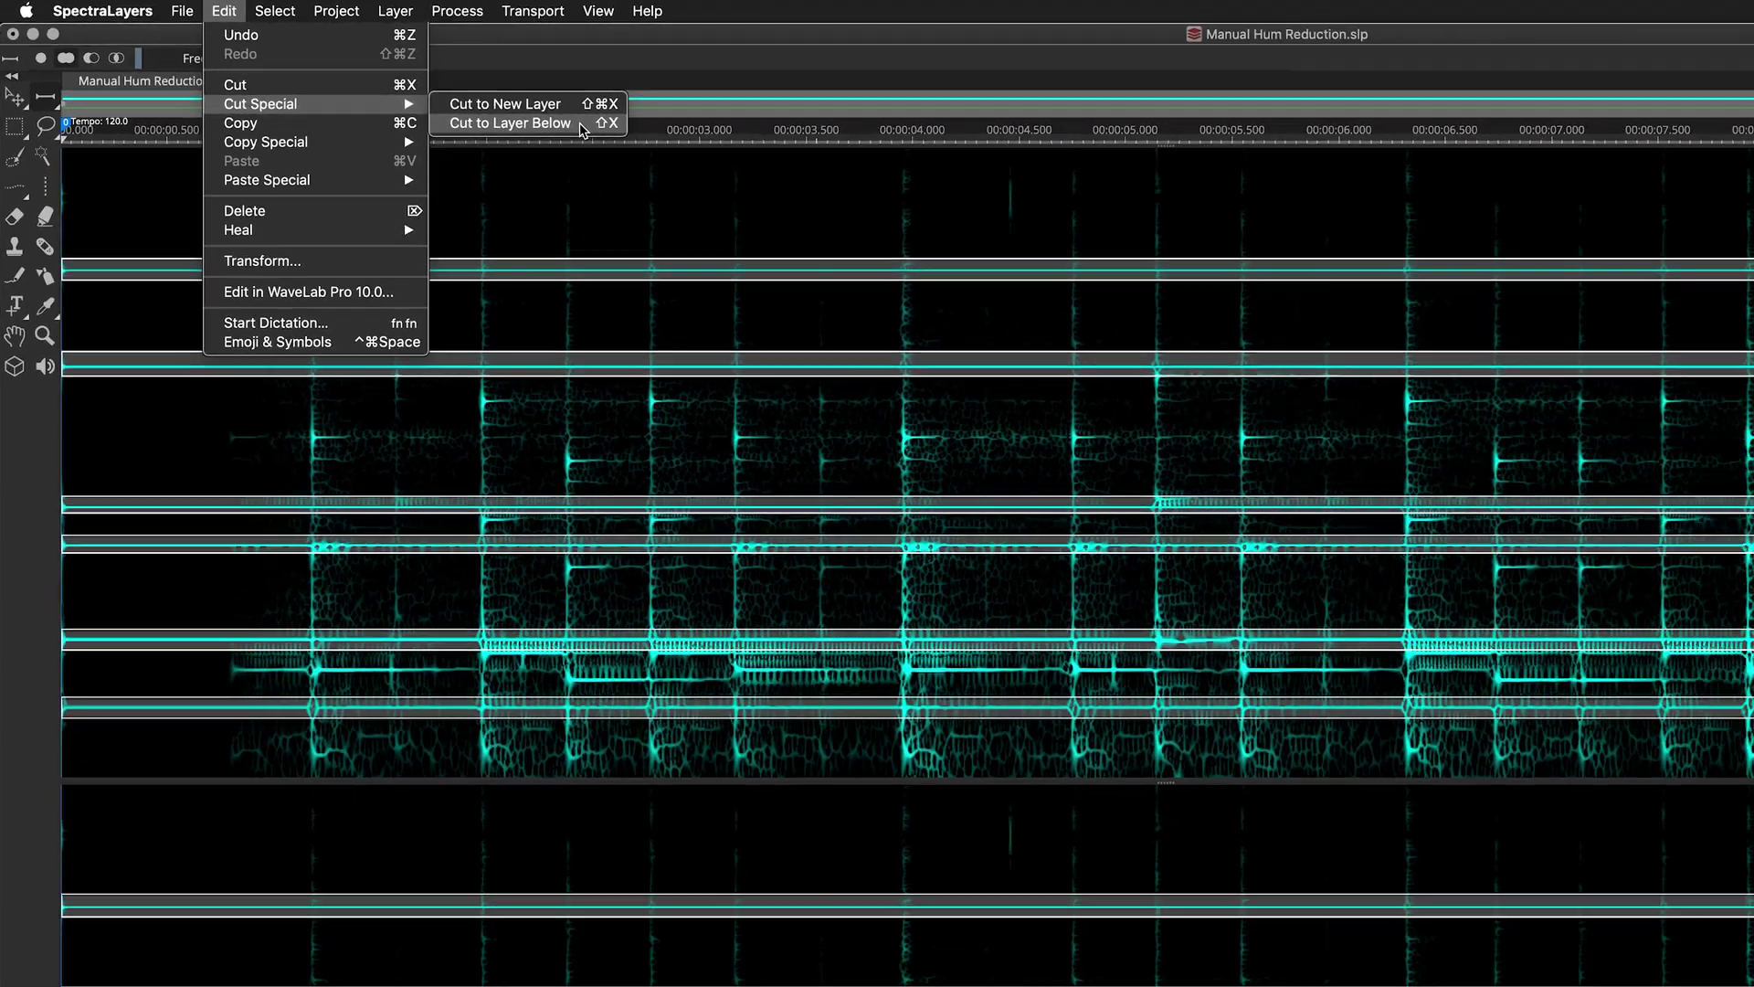
left_click(581, 128)
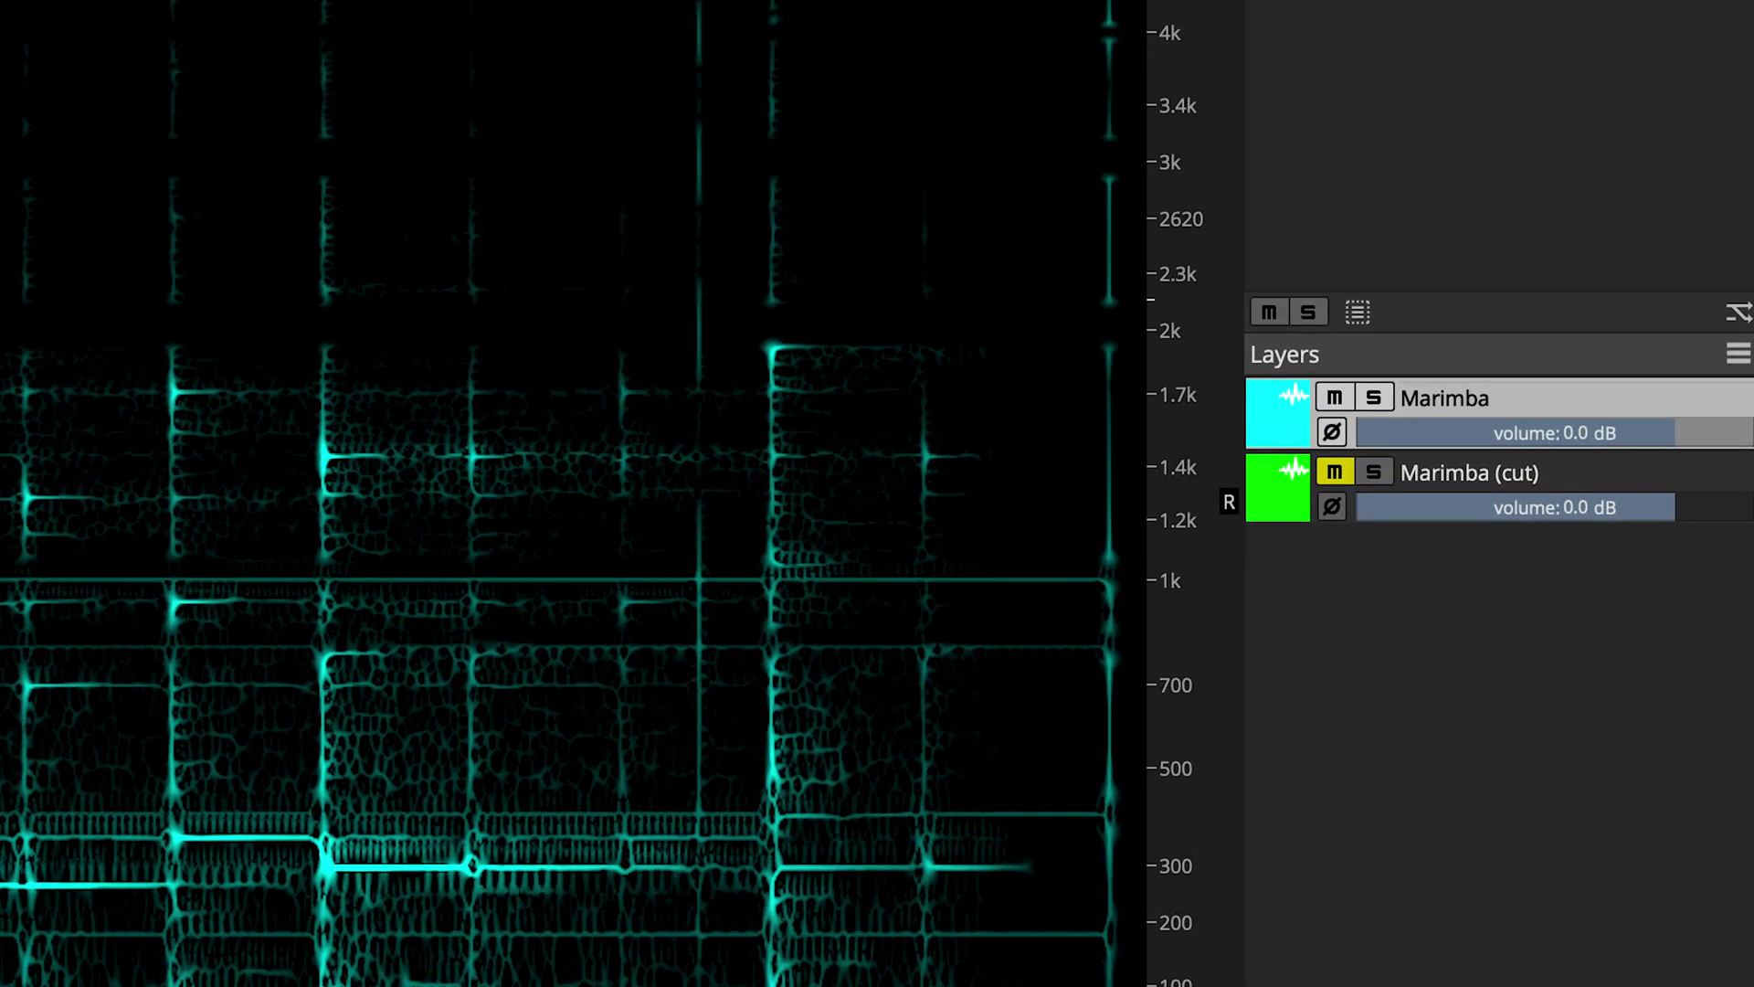
Step: Unmute and solo the Marimba (cut) layer to hear only the extracted hum bands, then unsolo it
left_click(1335, 472)
left_click(1374, 472)
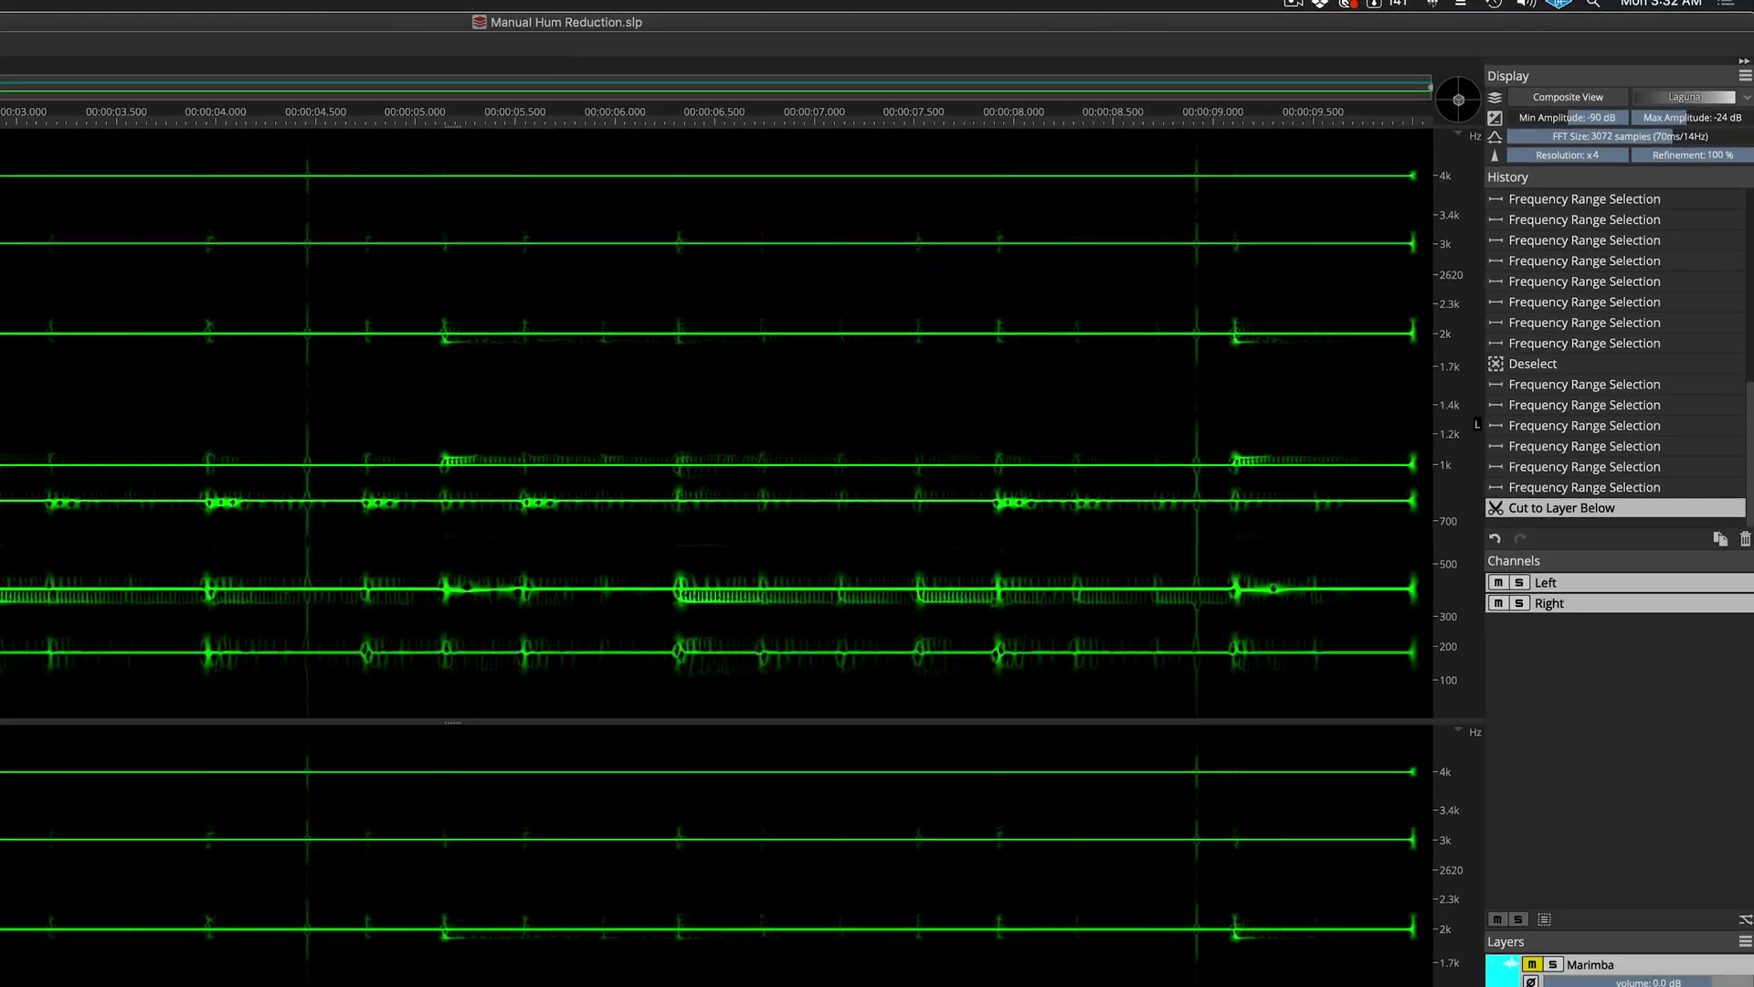
left_click(1586, 847)
Step: Mute the Marimba (cut) layer so only the clean Marimba layer plays
left_click(1568, 847)
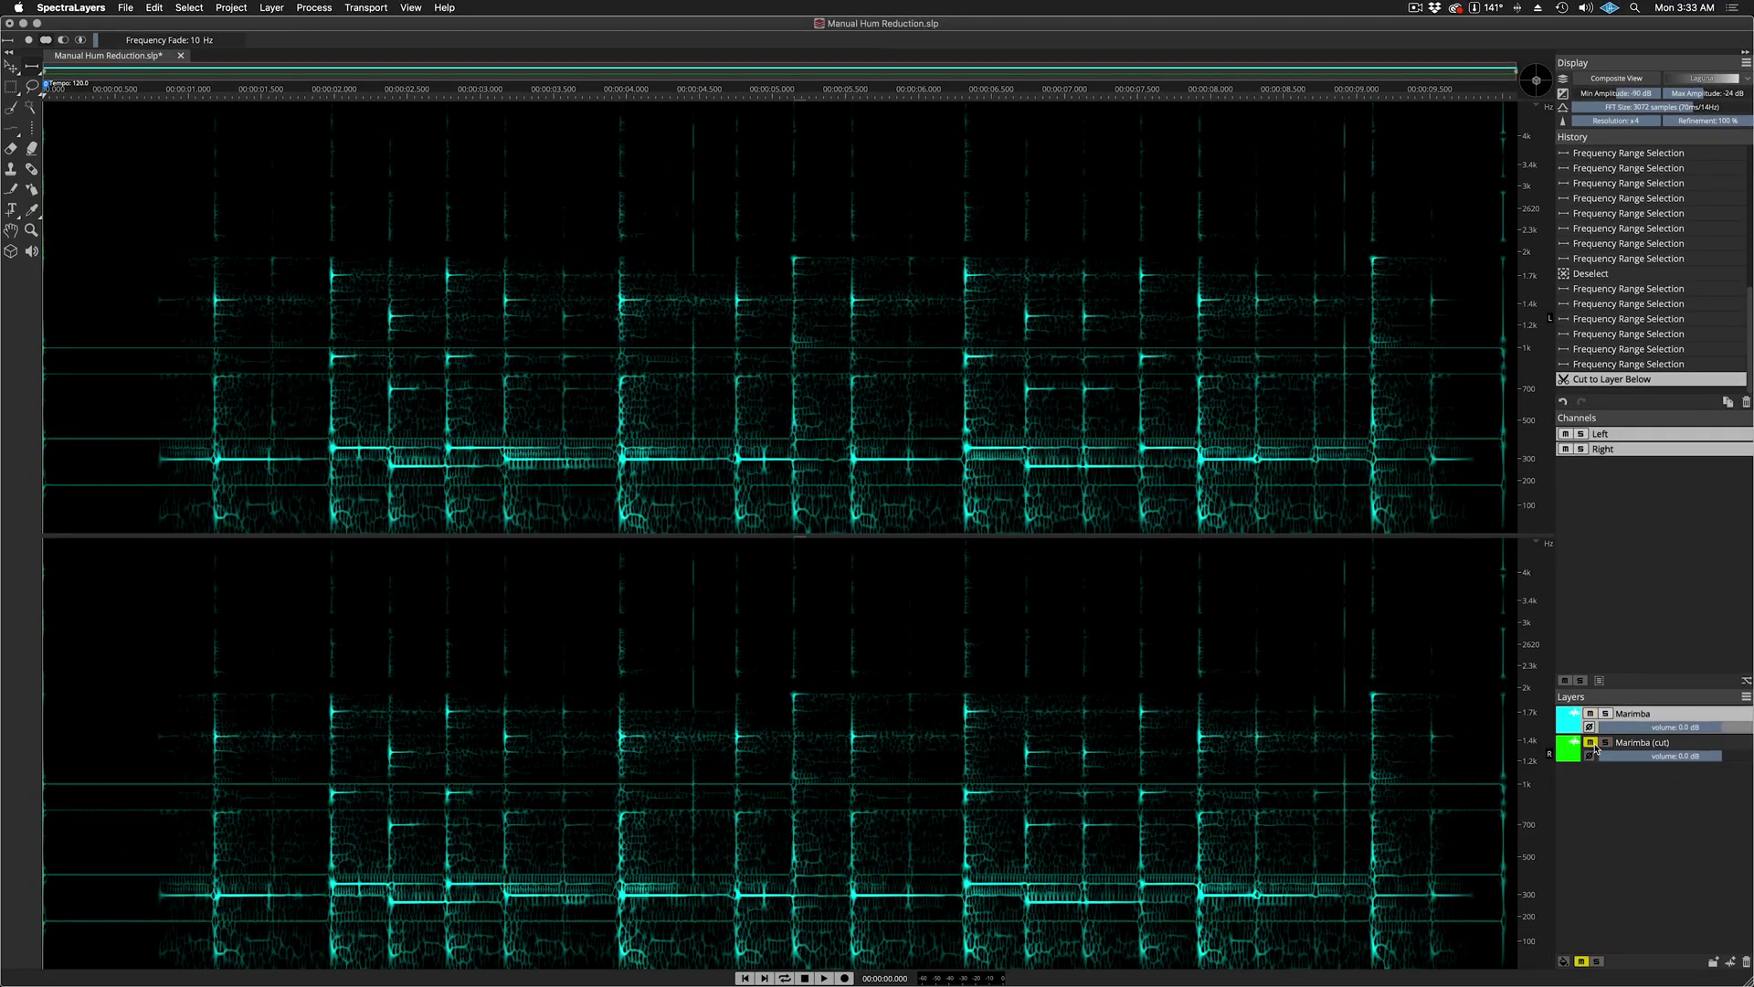